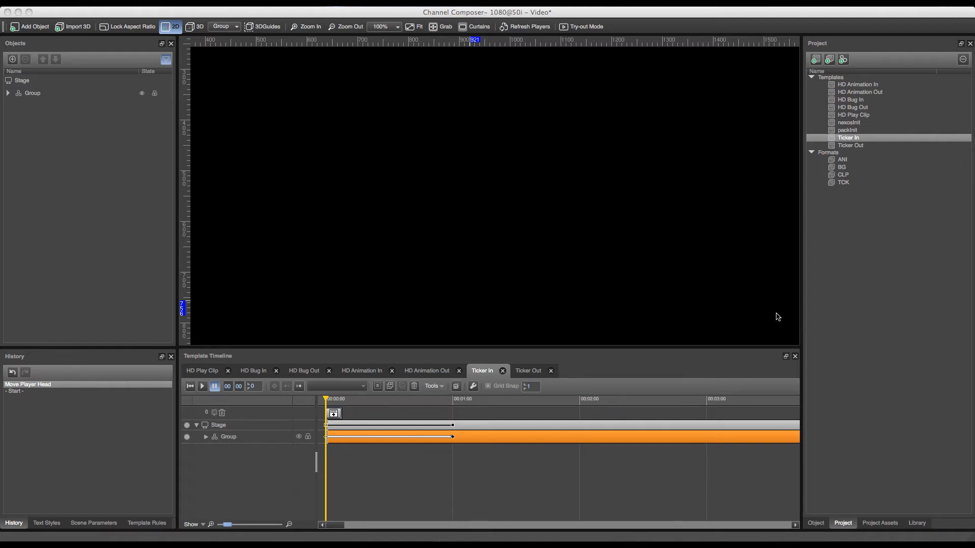
- Create a new template in the project and name it HD Cliptitle In
{"action": "left_click", "coordinate": [816, 60]}
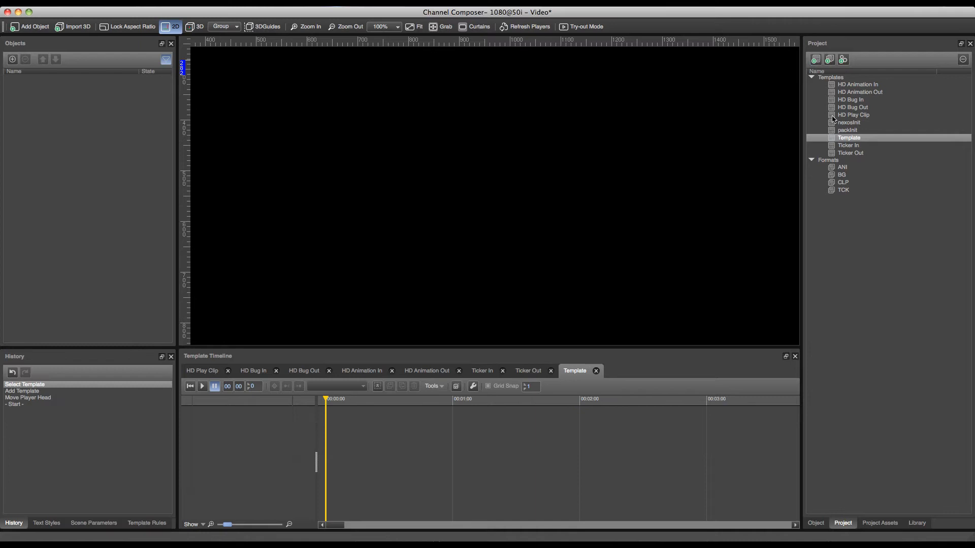
{"action": "right_click", "coordinate": [851, 139]}
{"action": "left_click", "coordinate": [861, 136]}
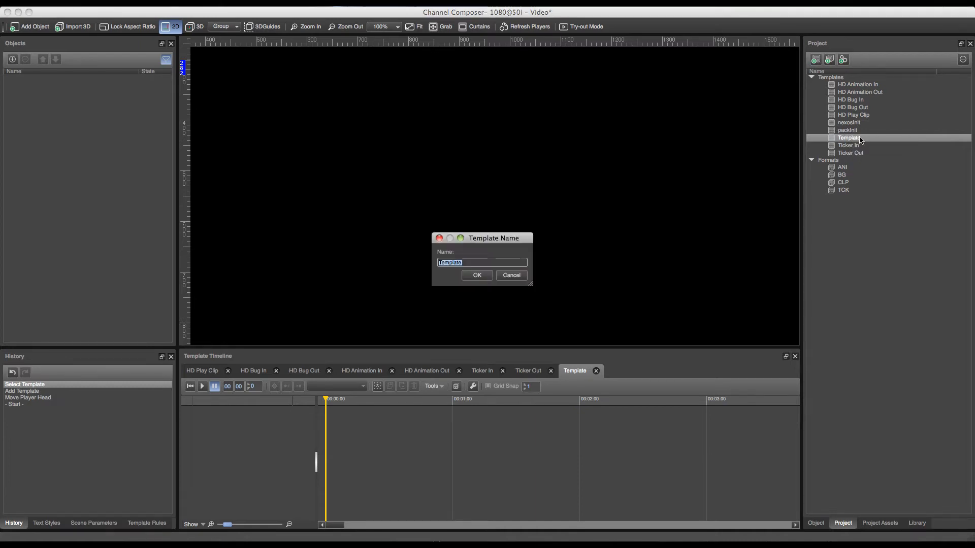
{"action": "type", "text": "HD Cliptitle In"}
{"action": "key", "text": "Return"}
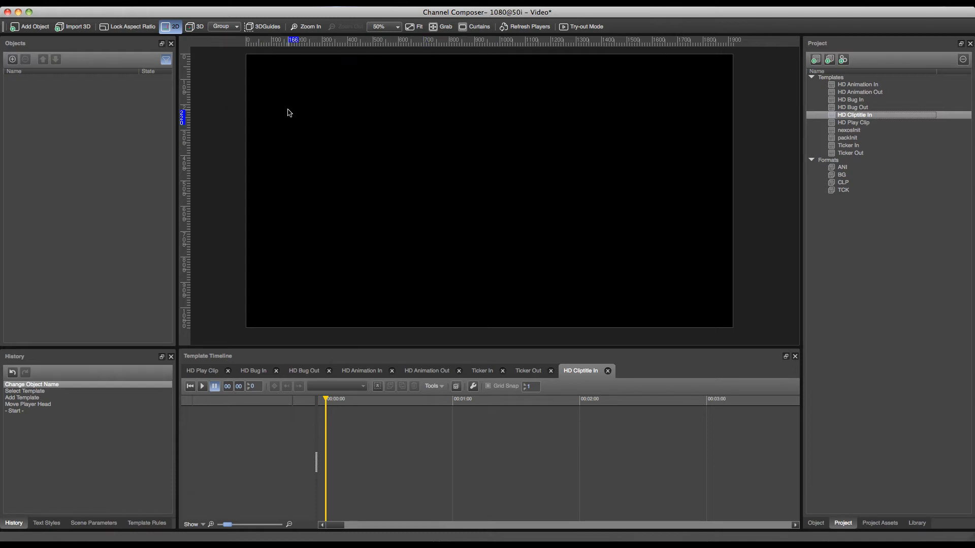
- Add a Gradient Plane object to the HD Cliptitle In template
{"action": "left_click", "coordinate": [35, 27]}
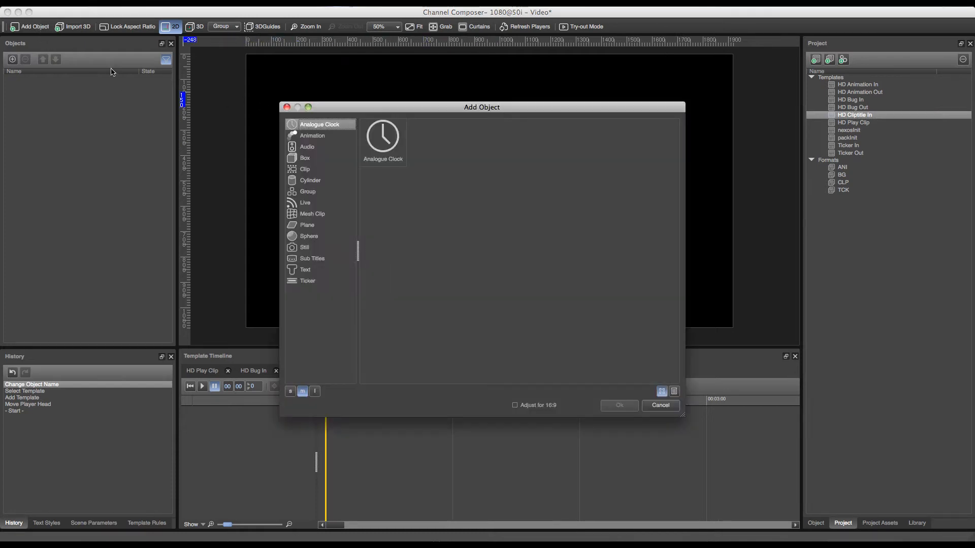
{"action": "left_click", "coordinate": [308, 225]}
{"action": "double_click", "coordinate": [420, 152]}
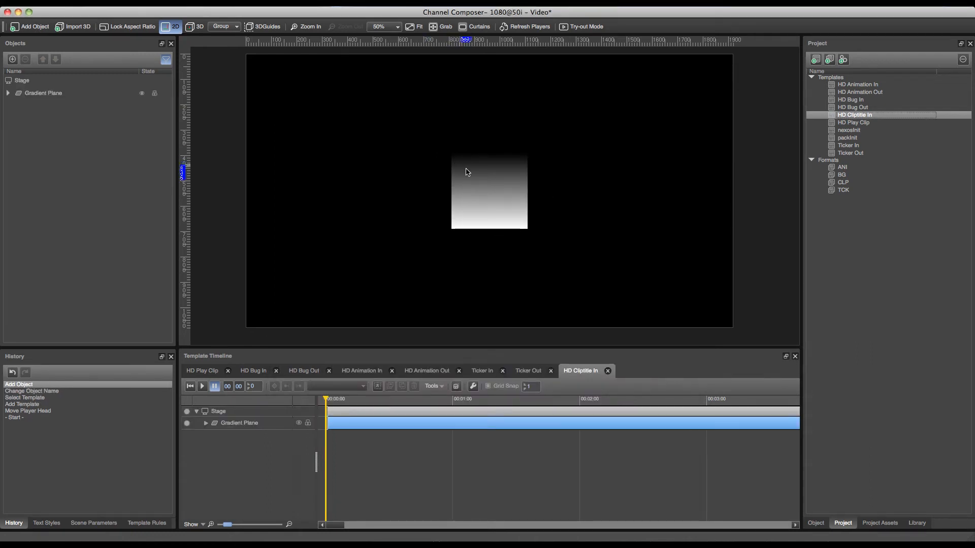
- Open the Gradient Plasma fill of the gradient plane's body material and set its gradient angle to -90°
{"action": "left_click", "coordinate": [475, 184]}
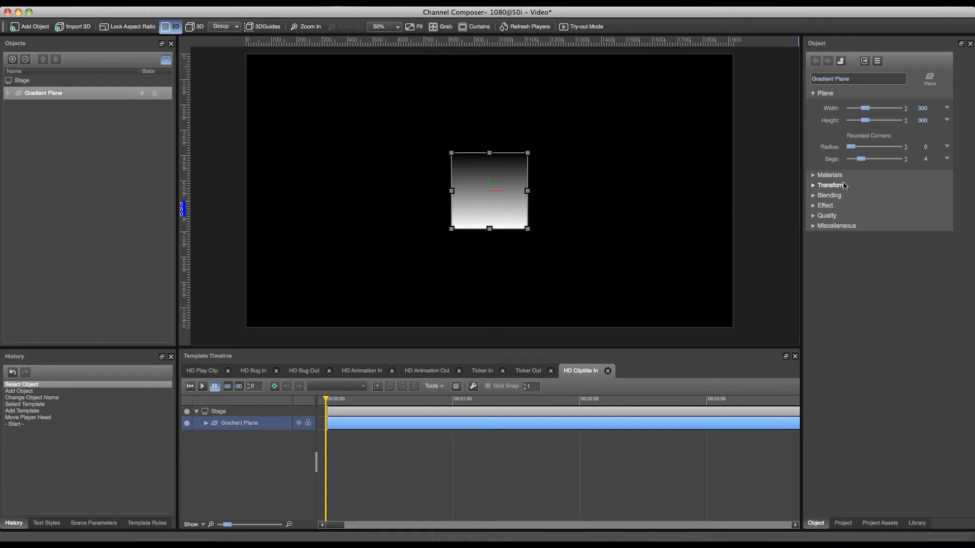
{"action": "left_click", "coordinate": [834, 176]}
{"action": "double_click", "coordinate": [872, 197]}
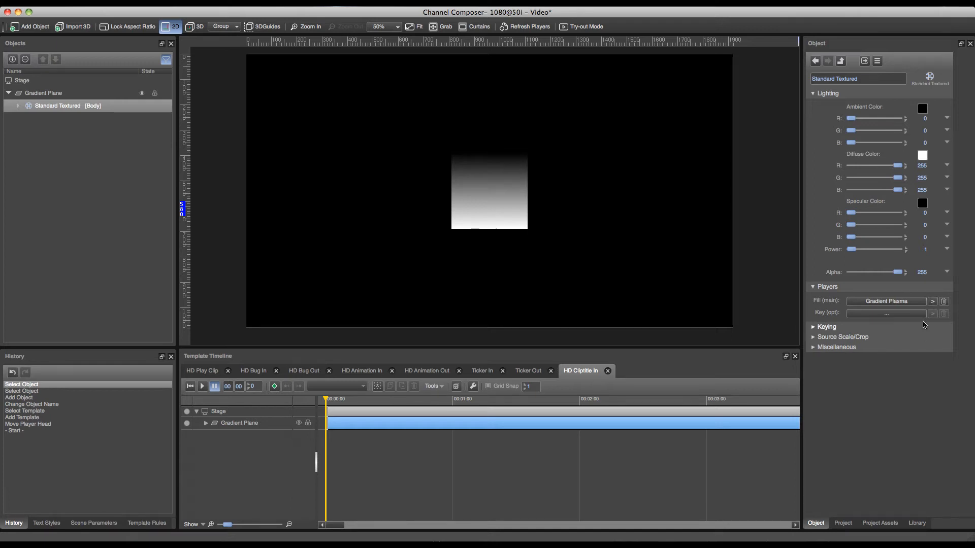
{"action": "left_click", "coordinate": [933, 303]}
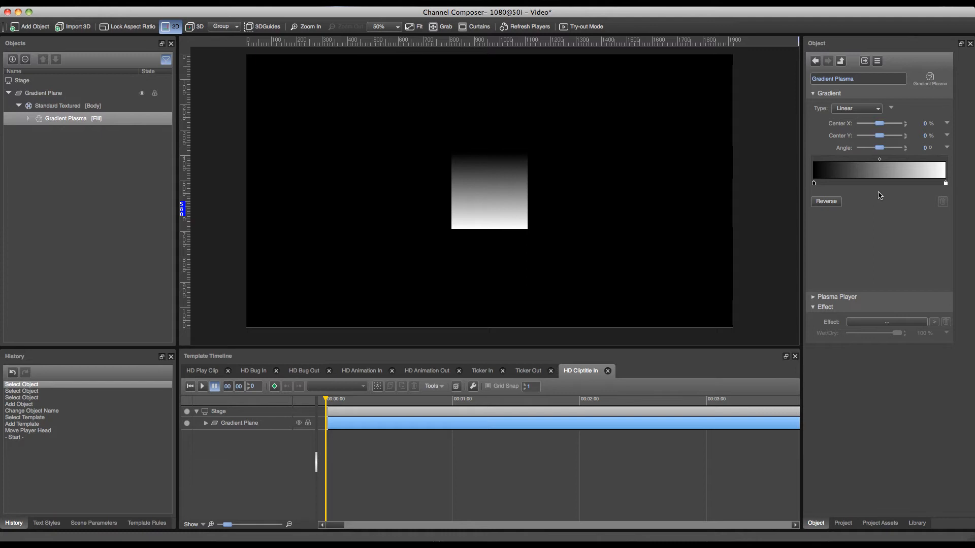
{"action": "left_click_drag", "start_coordinate": [882, 149], "coordinate": [873, 150]}
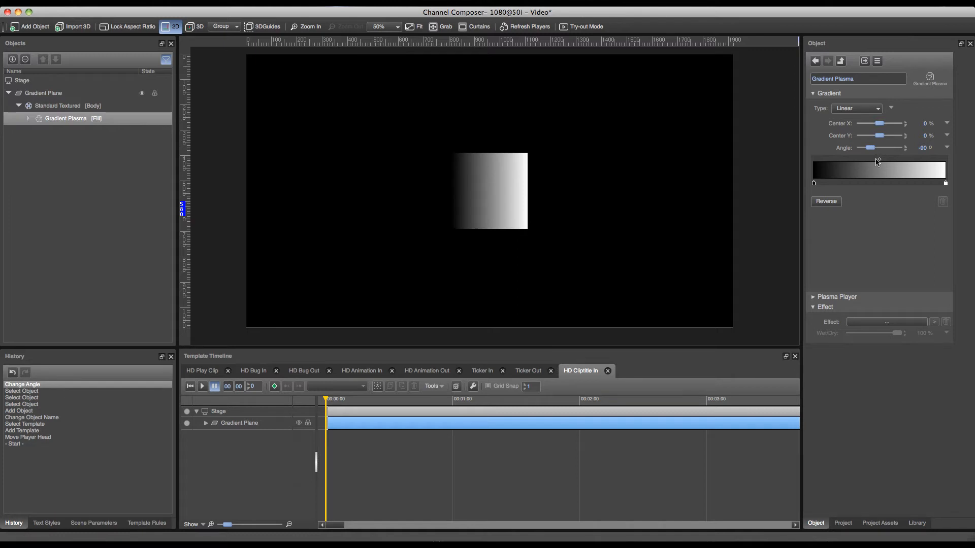
- Change the gradient's black color stop to dark green from the basic colors (R 0, G 85, B 0)
{"action": "left_click", "coordinate": [814, 184]}
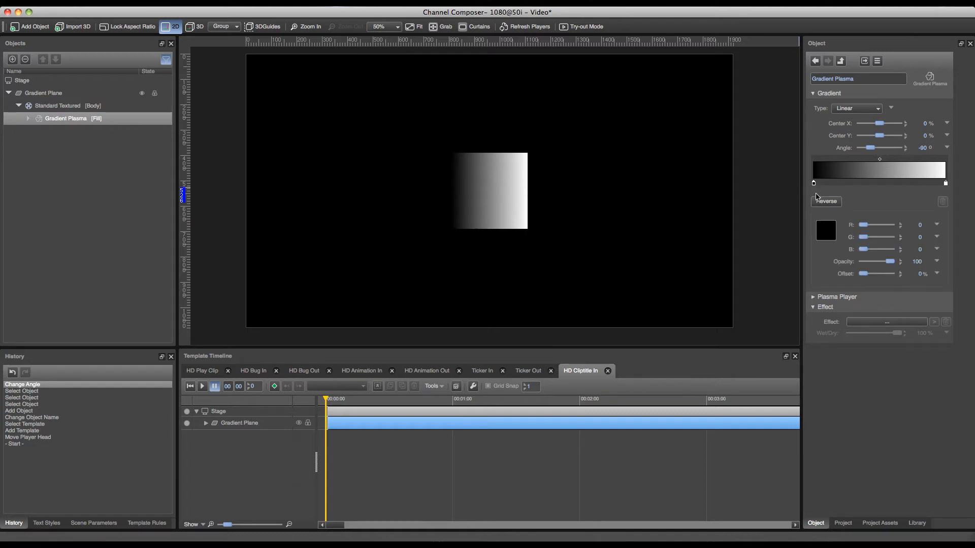
{"action": "left_click", "coordinate": [824, 232]}
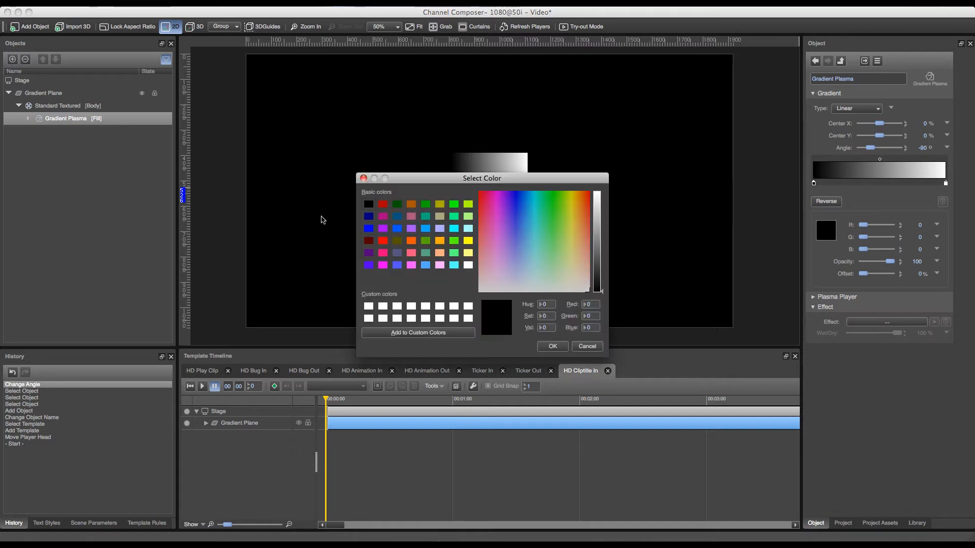
{"action": "left_click", "coordinate": [397, 204]}
{"action": "left_click", "coordinate": [553, 346]}
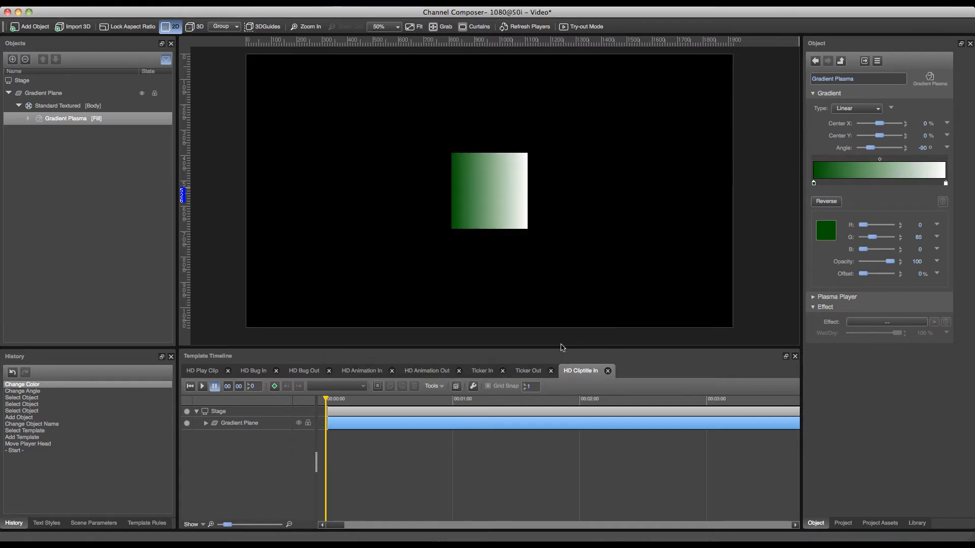
- Change the gradient's white color stop to dark blue from the basic colors (R 0, G 0, B 127)
{"action": "left_click", "coordinate": [945, 184]}
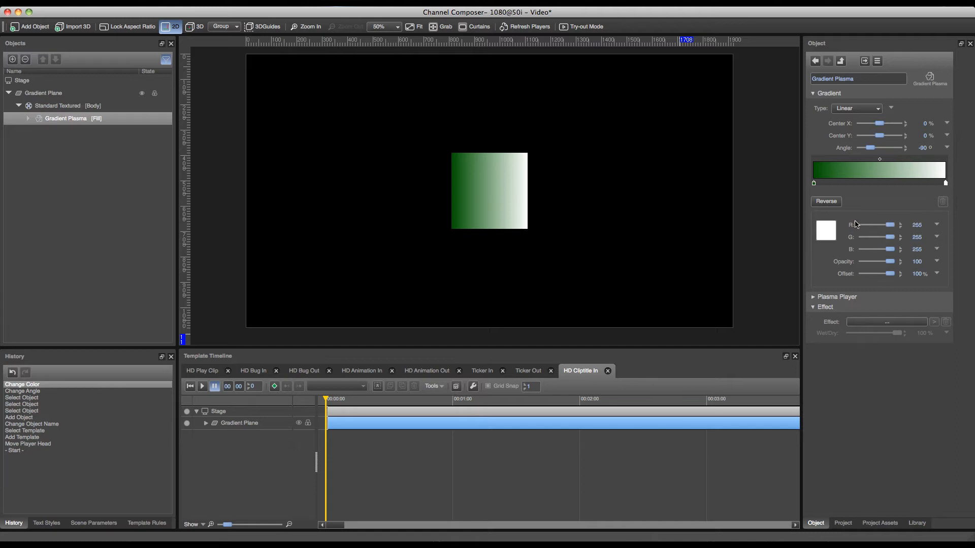
{"action": "left_click", "coordinate": [826, 230]}
{"action": "left_click", "coordinate": [370, 217]}
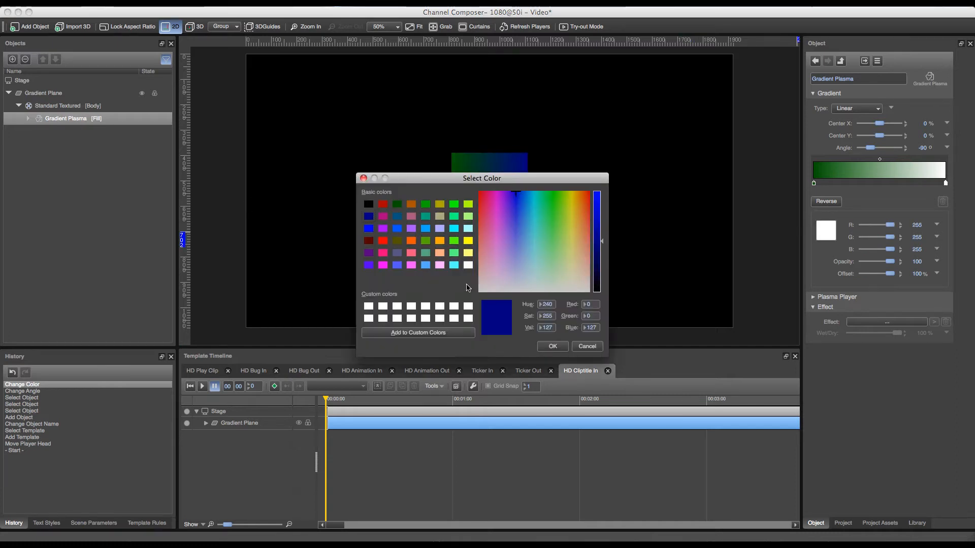
{"action": "left_click", "coordinate": [552, 346]}
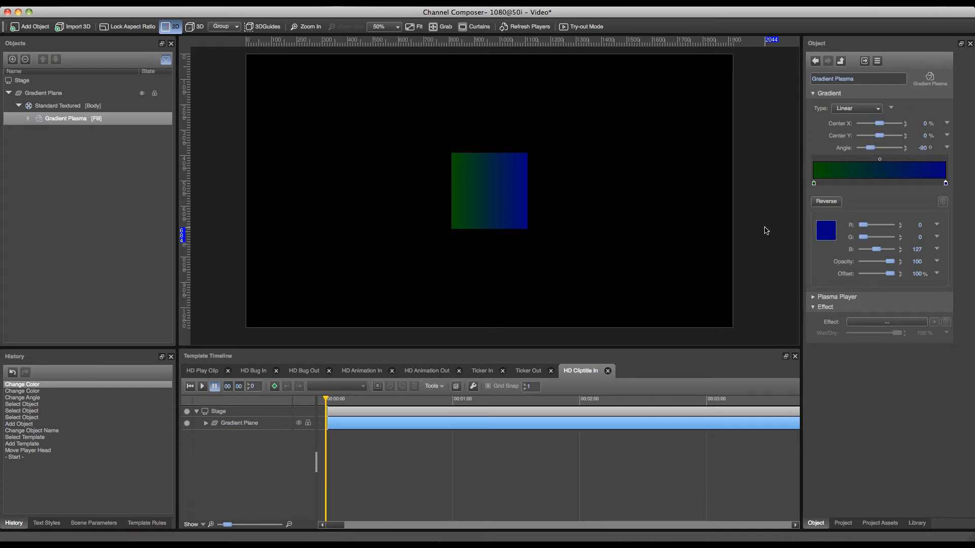
- Resize the gradient plane to about 707 px wide and 207 px high and move it to the lower-left area of the stage
{"action": "left_click", "coordinate": [460, 192]}
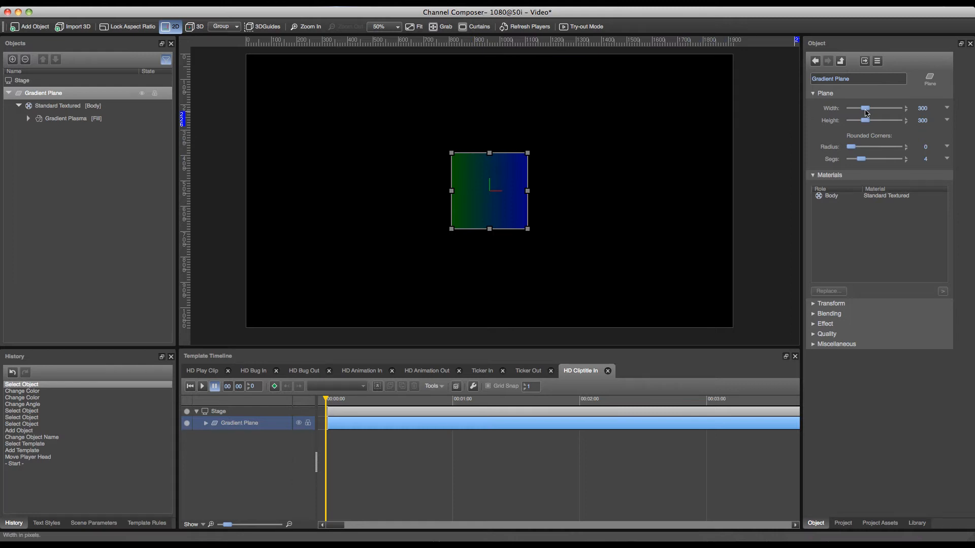
{"action": "mouse_move", "coordinate": [866, 112]}
{"action": "left_mouse_down"}
{"action": "mouse_move", "coordinate": [886, 110]}
{"action": "mouse_move", "coordinate": [863, 122]}
{"action": "left_mouse_up"}
{"action": "left_click_drag", "start_coordinate": [524, 177], "coordinate": [440, 253]}
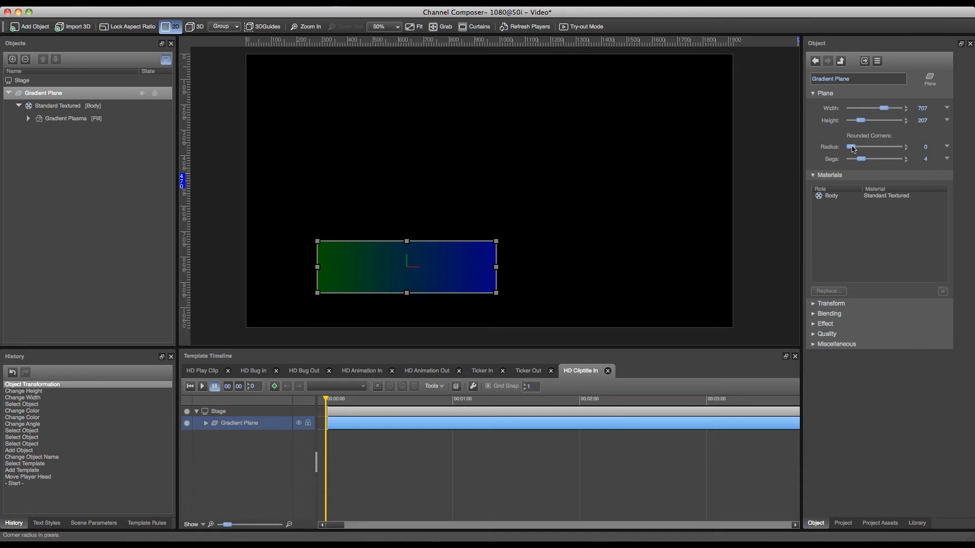
- Round the gradient plane's corners with a radius of about 54 px and 6 segments
{"action": "left_click_drag", "start_coordinate": [856, 148], "coordinate": [868, 159]}
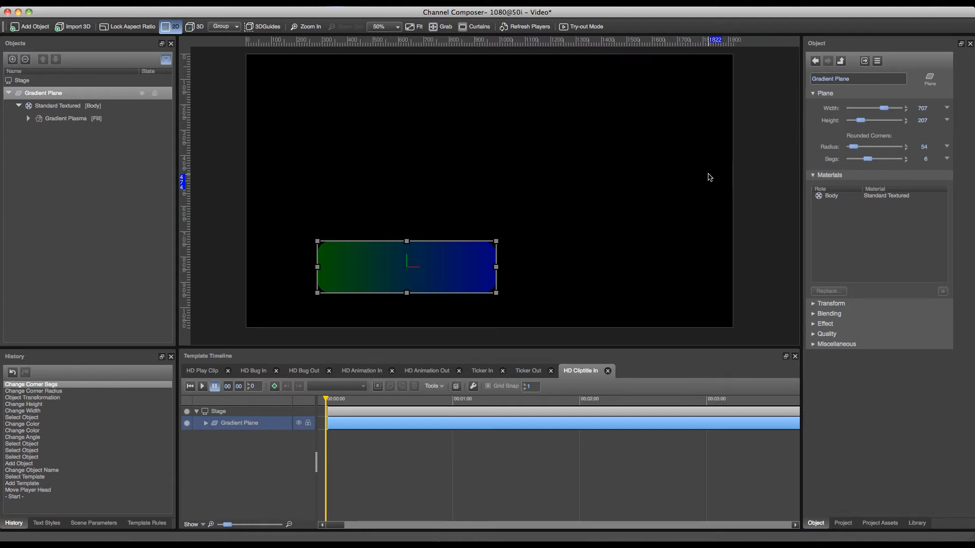
- Try stretching the gradient plane horizontally across most of the stage by its side handle, and undo the stretch
{"action": "left_click_drag", "start_coordinate": [496, 265], "coordinate": [712, 275]}
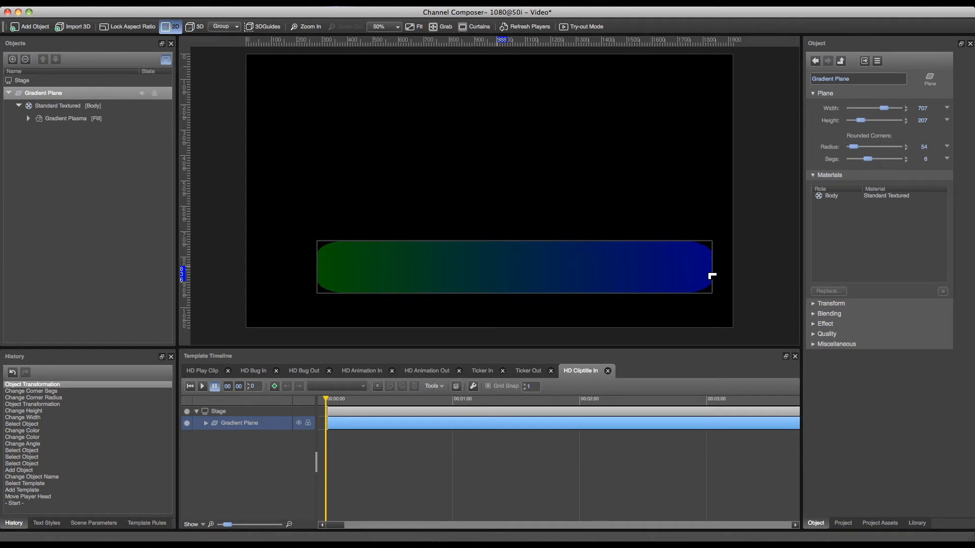
{"action": "left_click_drag", "start_coordinate": [712, 275], "coordinate": [711, 276]}
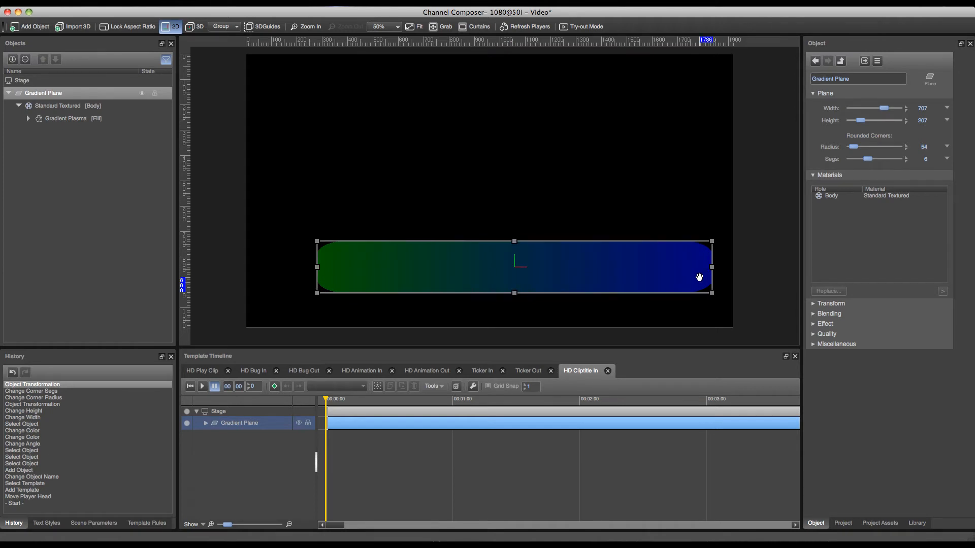
{"action": "key", "text": "super+z"}
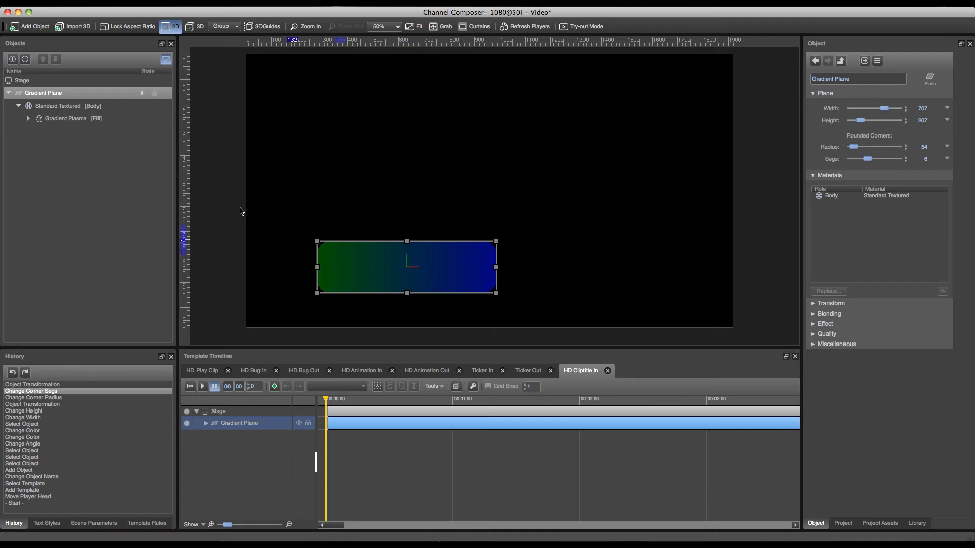
- Add a Text object and place it on the upper-left part of the gradient plane
{"action": "left_click", "coordinate": [35, 28]}
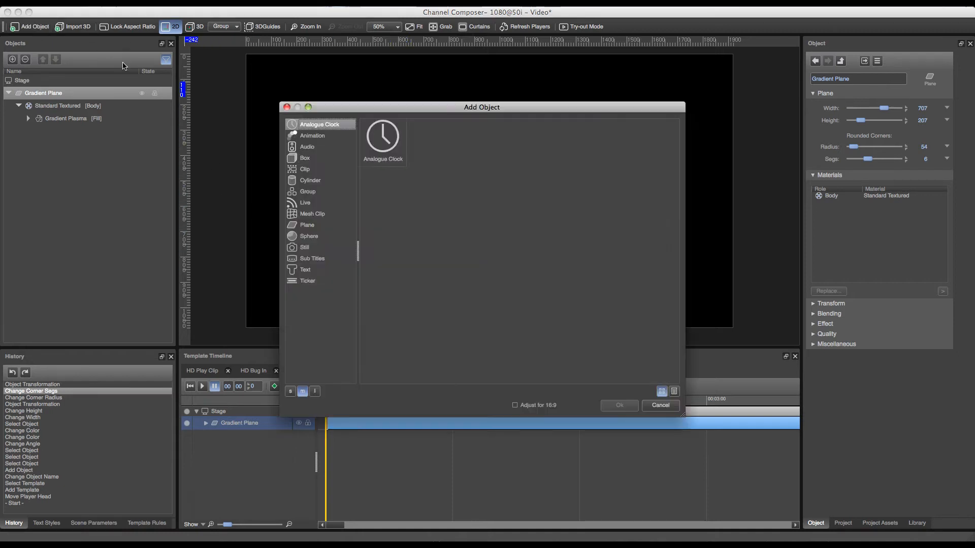
{"action": "left_click", "coordinate": [318, 272]}
{"action": "double_click", "coordinate": [437, 149]}
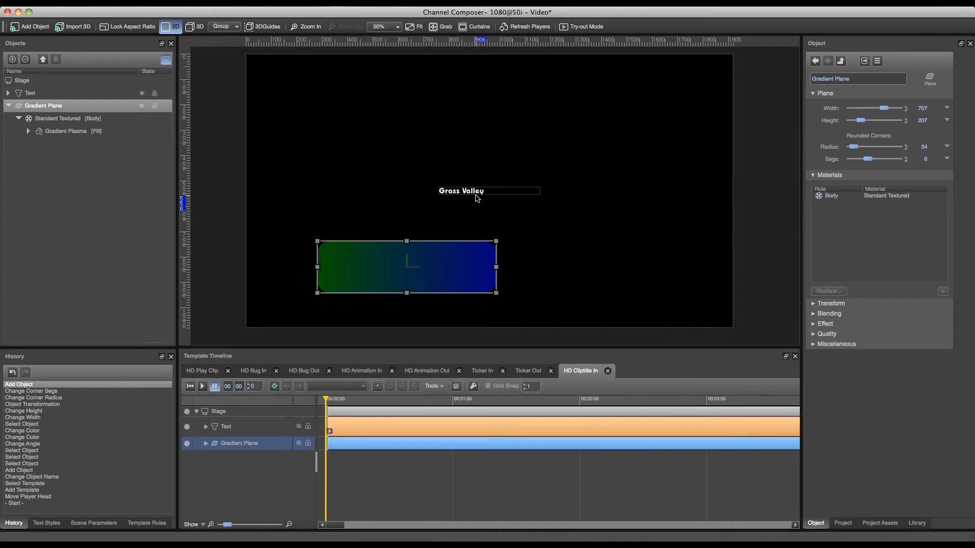
{"action": "left_click", "coordinate": [475, 192]}
{"action": "left_click_drag", "start_coordinate": [475, 192], "coordinate": [365, 256]}
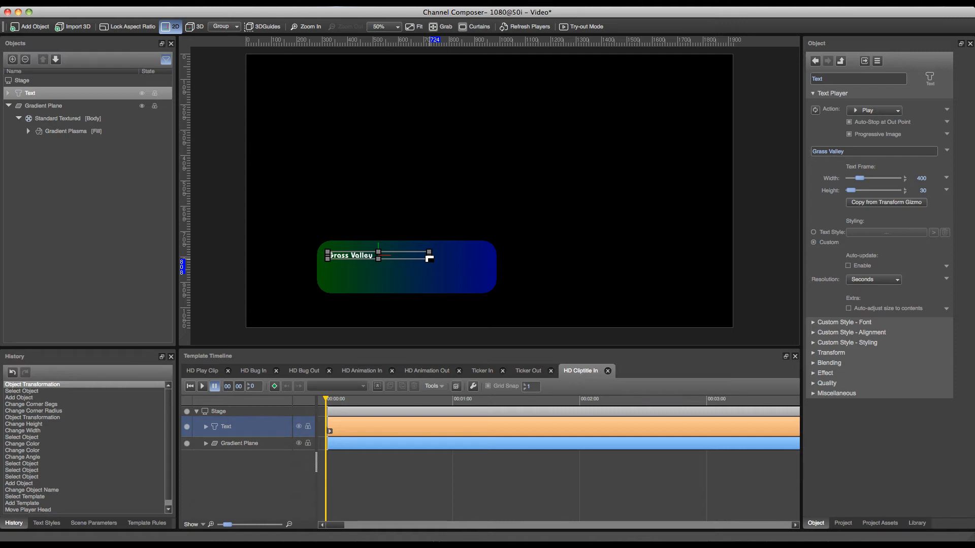
- Enlarge the text frame to about 628 × 55 px using the transform gizmo size, and set the font size to 53 pt
{"action": "left_click_drag", "start_coordinate": [431, 257], "coordinate": [409, 264]}
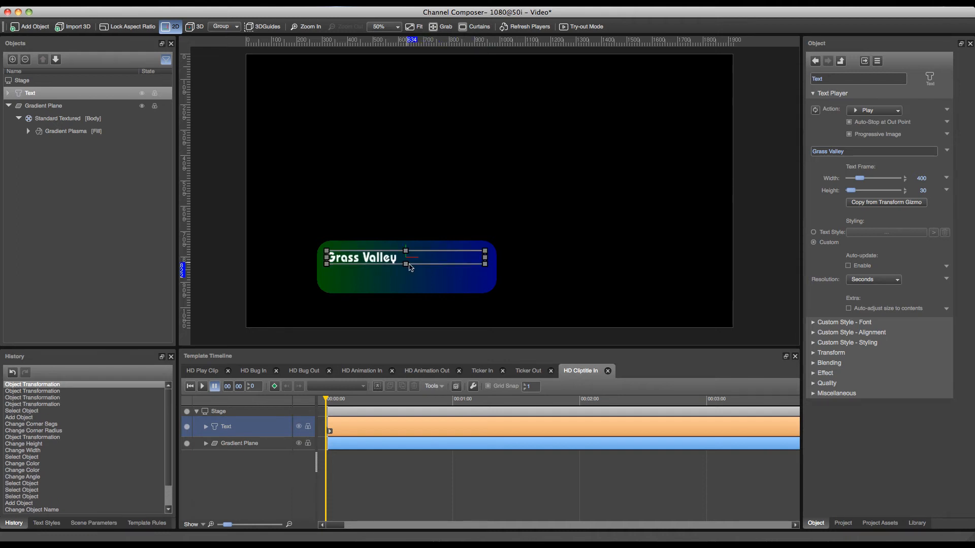
{"action": "left_click", "coordinate": [884, 203]}
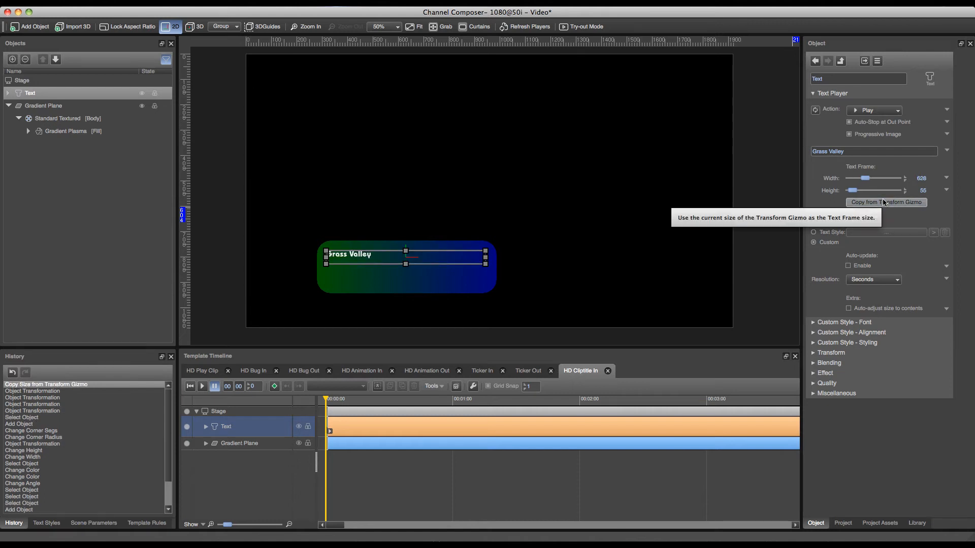
{"action": "left_click", "coordinate": [882, 321]}
{"action": "left_click_drag", "start_coordinate": [853, 338], "coordinate": [858, 342]}
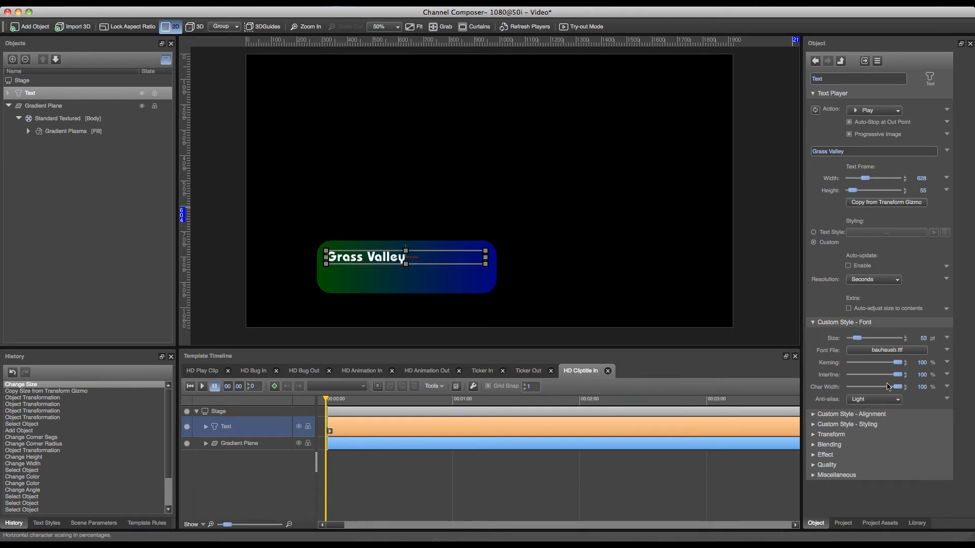
- Set the text's horizontal alignment mode to Auto Fit
{"action": "left_click", "coordinate": [836, 416]}
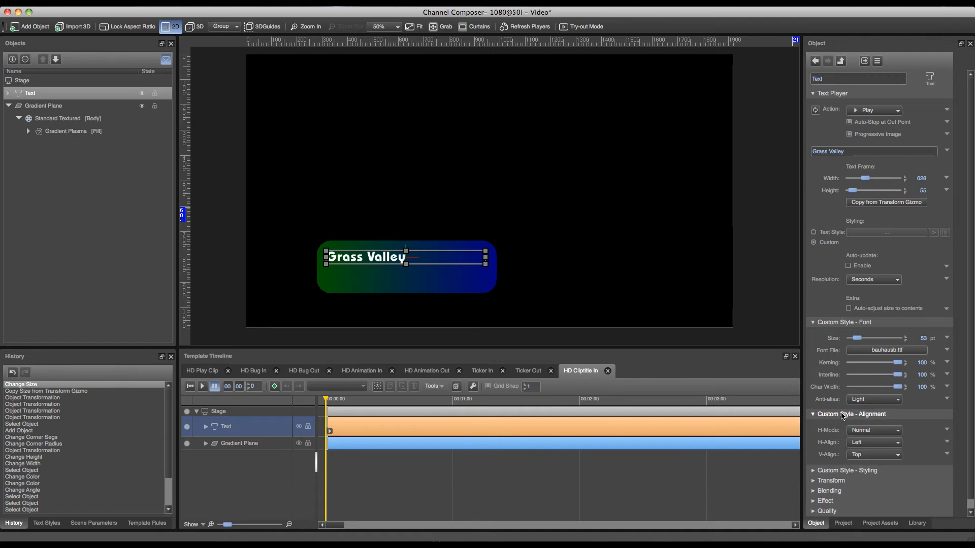
{"action": "left_click", "coordinate": [865, 431]}
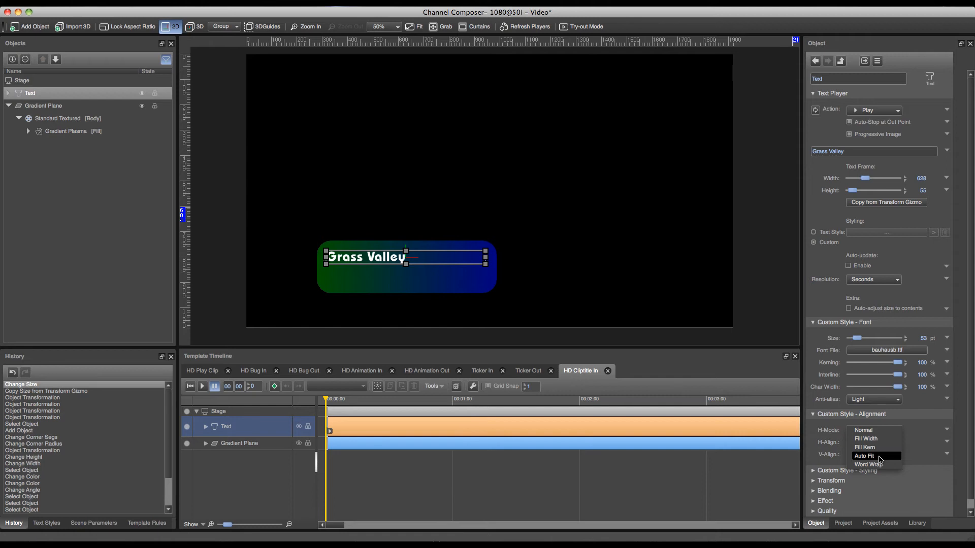
{"action": "left_click", "coordinate": [880, 457]}
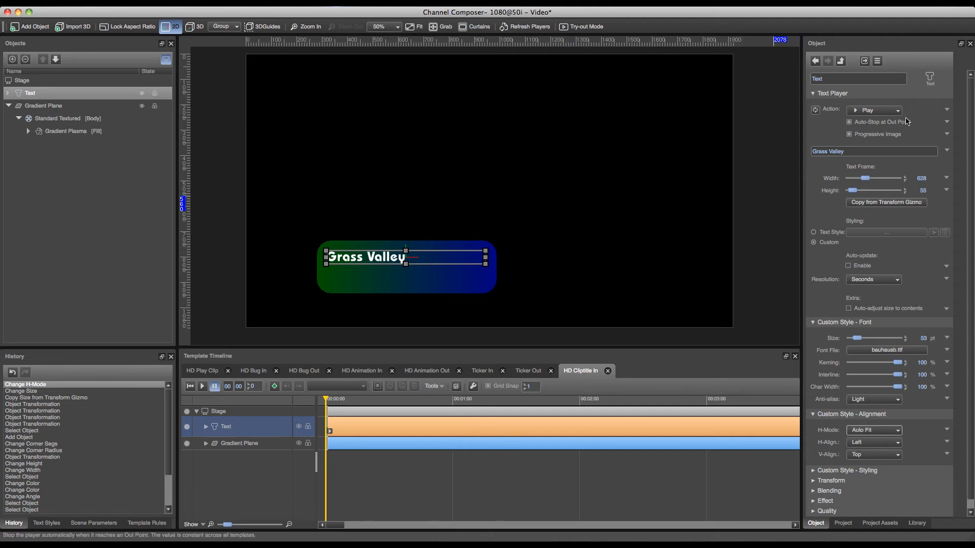
- Test Auto Fit by appending "dfjh fjdh jfdh djfh dfh jdfh jd" to the Grass Valley text, and delete the added characters
{"action": "left_click", "coordinate": [856, 154]}
{"action": "type", "text": "dfjh fjdh jfdh djfh  dfh jdh jd"}
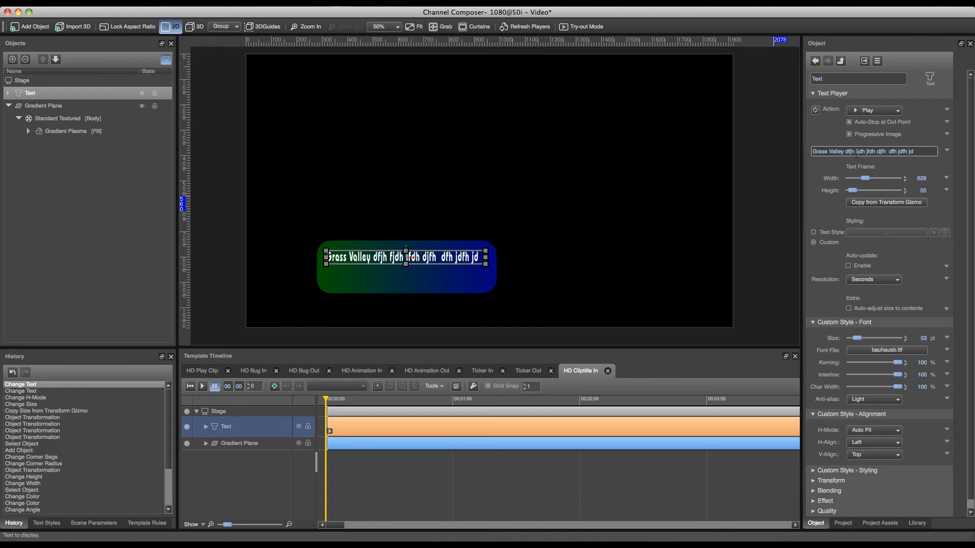
{"action": "left_click_drag", "start_coordinate": [846, 151], "coordinate": [973, 147]}
{"action": "key", "text": "BackSpace"}
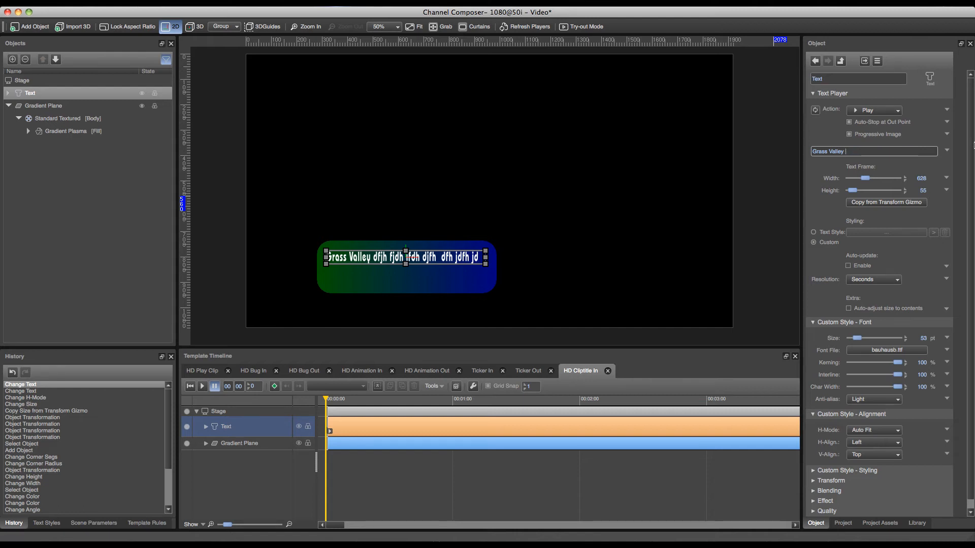
- Examine the text's custom styling options for face color, border and drop
{"action": "left_click", "coordinate": [842, 471]}
{"action": "scroll", "coordinate": [963, 425], "scroll_direction": "down", "scroll_amount": 5}
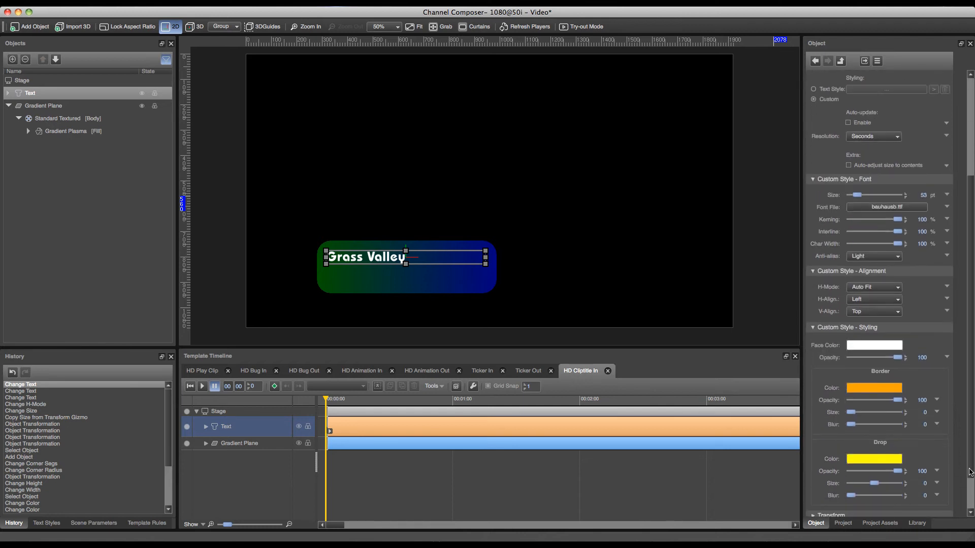
{"action": "scroll", "coordinate": [969, 430], "scroll_direction": "down", "scroll_amount": 2}
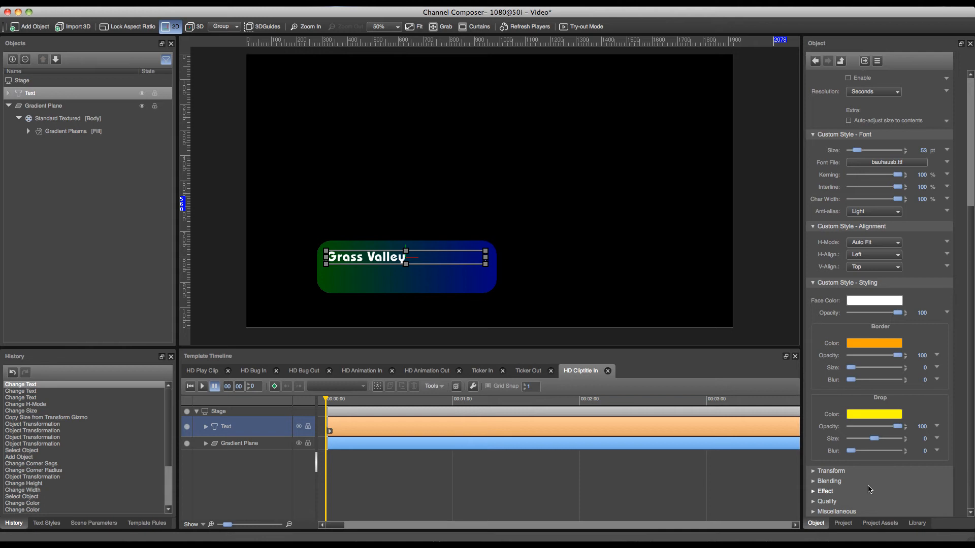
- Duplicate the Grass Valley text object on the stage
{"action": "key", "text": "super+c"}
{"action": "key", "text": "super+c"}
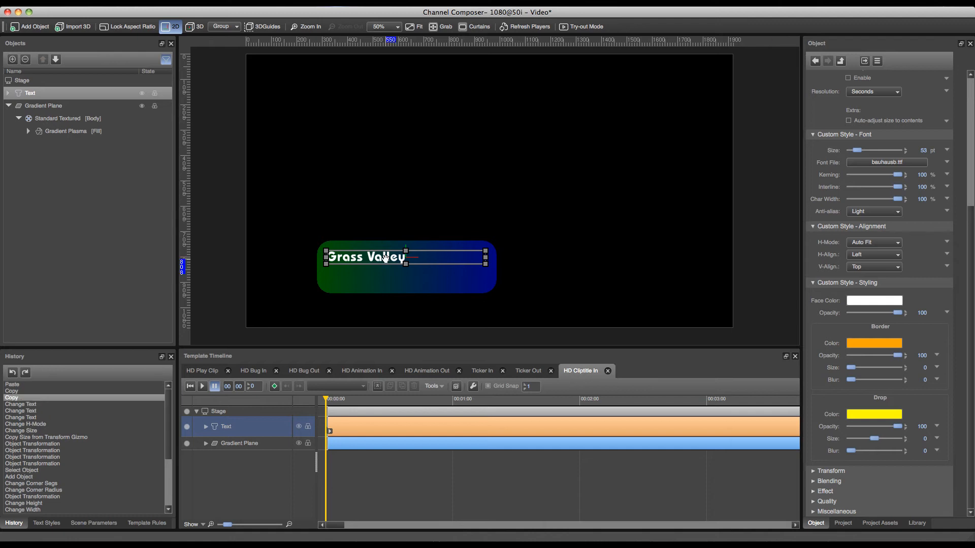
{"action": "key", "text": "super+v"}
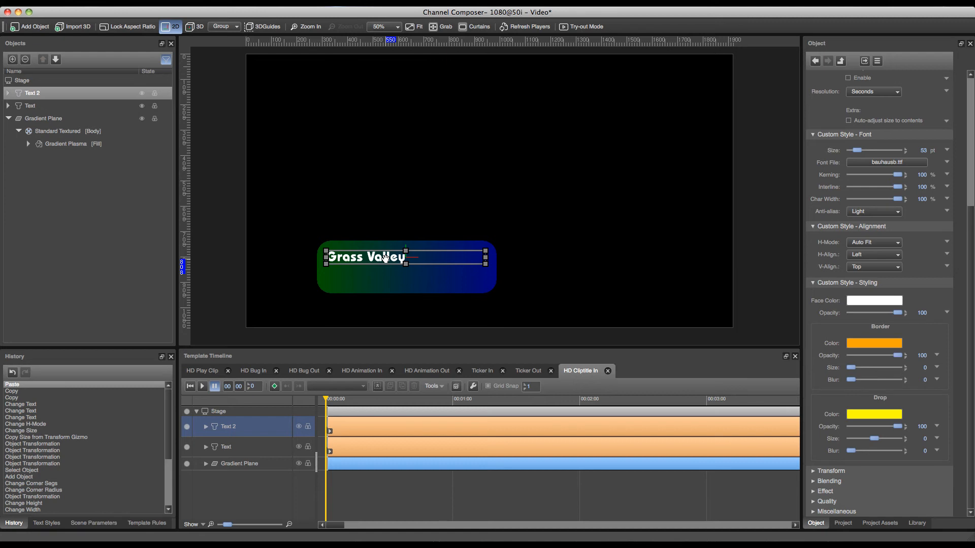
- Nudge the duplicated text straight down so it sits below the original as a second line inside the gradient plane
{"action": "key", "text": "Down"}
{"action": "key", "text": "Down"}
{"action": "key", "text": "Up"}
{"action": "key", "text": "Up"}
{"action": "key", "text": "Up"}
{"action": "key", "text": "Up"}
{"action": "key", "text": "Up"}
{"action": "key", "text": "Up"}
{"action": "key", "text": "Down"}
{"action": "key", "text": "Down"}
{"action": "key", "text": "Down"}
{"action": "key", "text": "Down"}
{"action": "key", "text": "Down"}
{"action": "key", "text": "Up"}
{"action": "key", "text": "Up"}
{"action": "key", "text": "Up"}
{"action": "key", "text": "Up"}
{"action": "key", "text": "Up"}
{"action": "key", "text": "Up"}
{"action": "key", "text": "Up"}
{"action": "key", "text": "Up"}
{"action": "key", "text": "Up"}
{"action": "key", "text": "Up"}
{"action": "key", "text": "Up"}
{"action": "key", "text": "Up"}
{"action": "key", "text": "Up"}
{"action": "key", "text": "Up"}
{"action": "key", "text": "Up"}
{"action": "key", "text": "Up"}
{"action": "key", "text": "Up"}
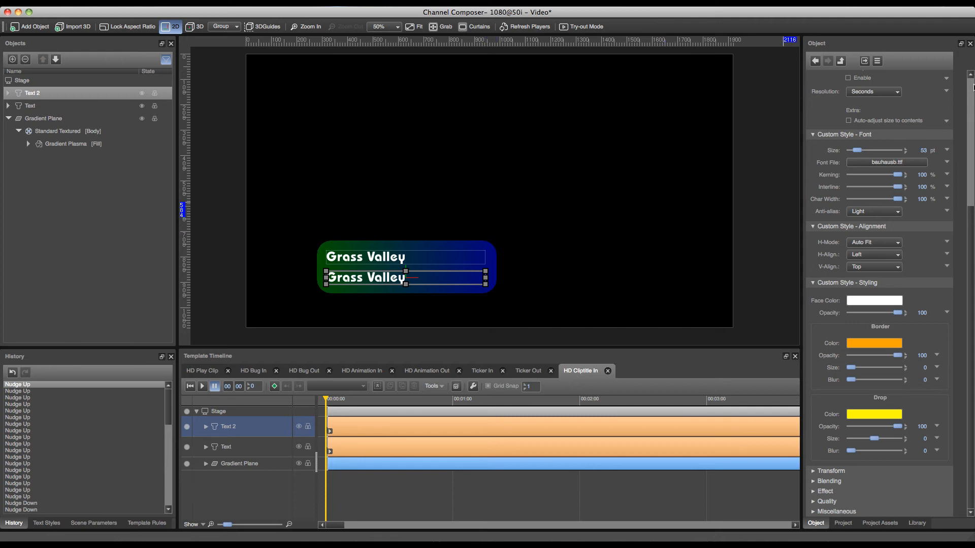
- Link the lower text's content to a new scene parameter named Title
{"action": "scroll", "coordinate": [880, 155], "scroll_direction": "up", "scroll_amount": 5}
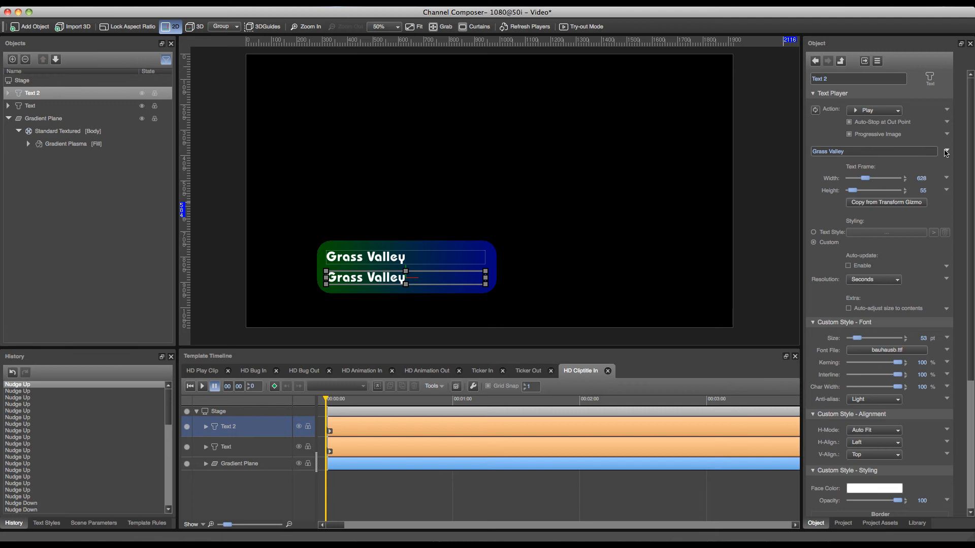
{"action": "left_click", "coordinate": [947, 151]}
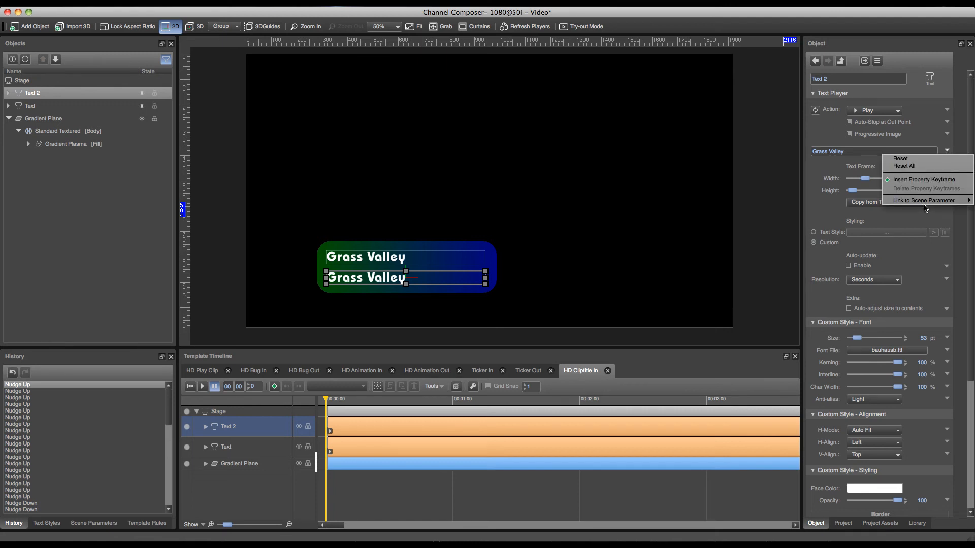
{"action": "mouse_move", "coordinate": [924, 201]}
{"action": "left_click", "coordinate": [843, 202]}
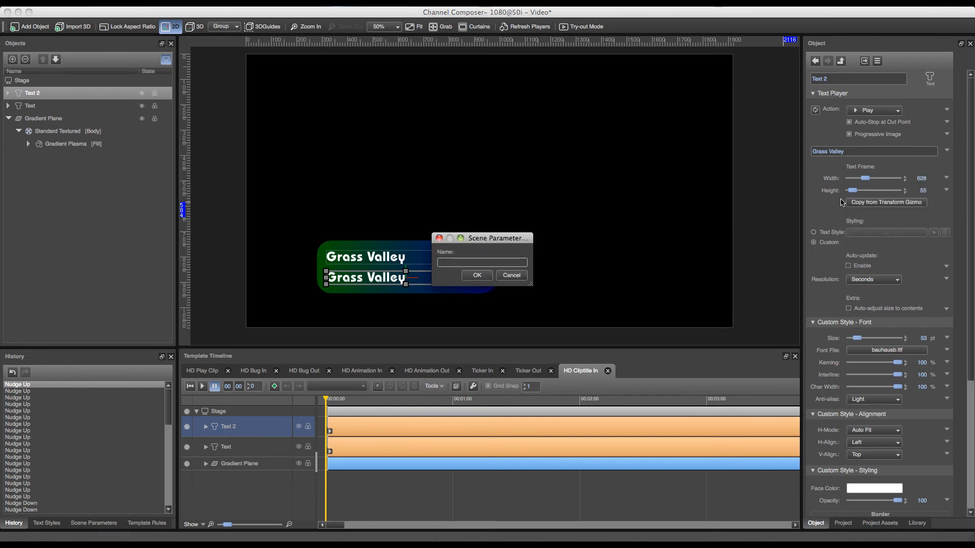
{"action": "type", "text": "Title"}
{"action": "key", "text": "Return"}
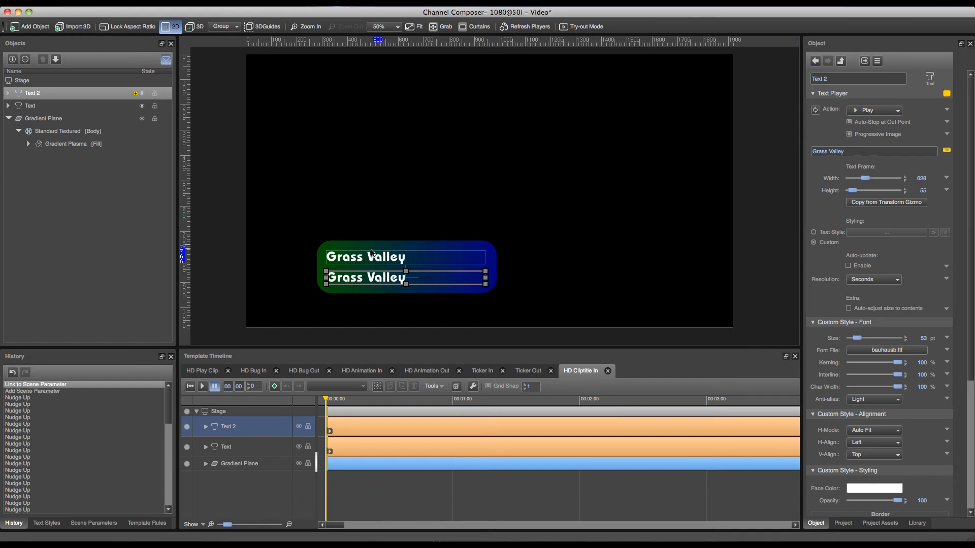
- Link the upper text's content to a new scene parameter named Artist
{"action": "left_click", "coordinate": [383, 260]}
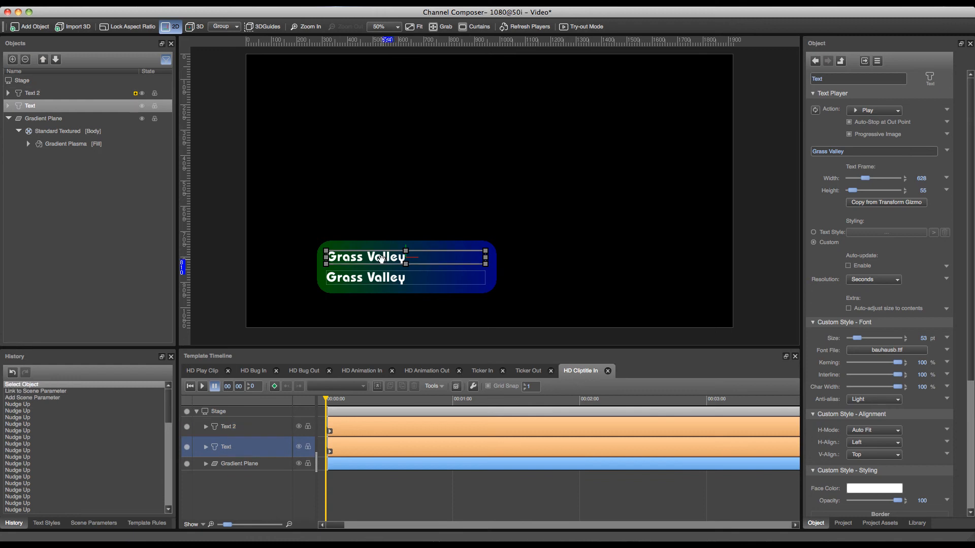
{"action": "left_click", "coordinate": [947, 150]}
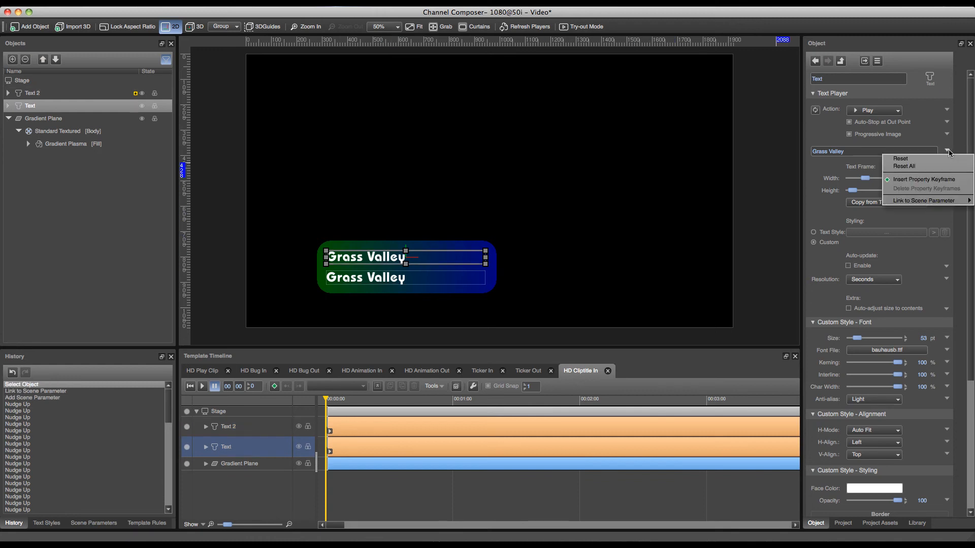
{"action": "mouse_move", "coordinate": [924, 201]}
{"action": "left_click", "coordinate": [860, 205]}
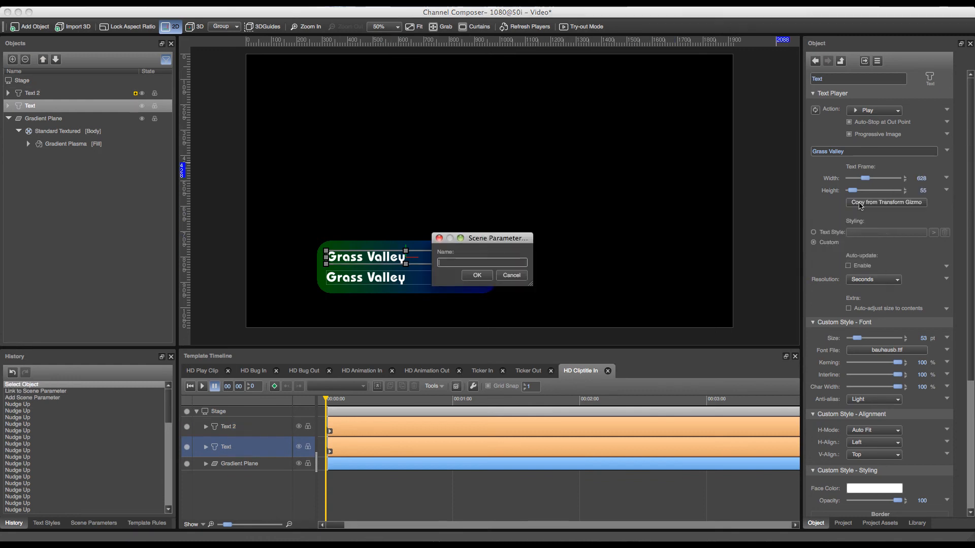
{"action": "type", "text": "Artist"}
{"action": "key", "text": "Return"}
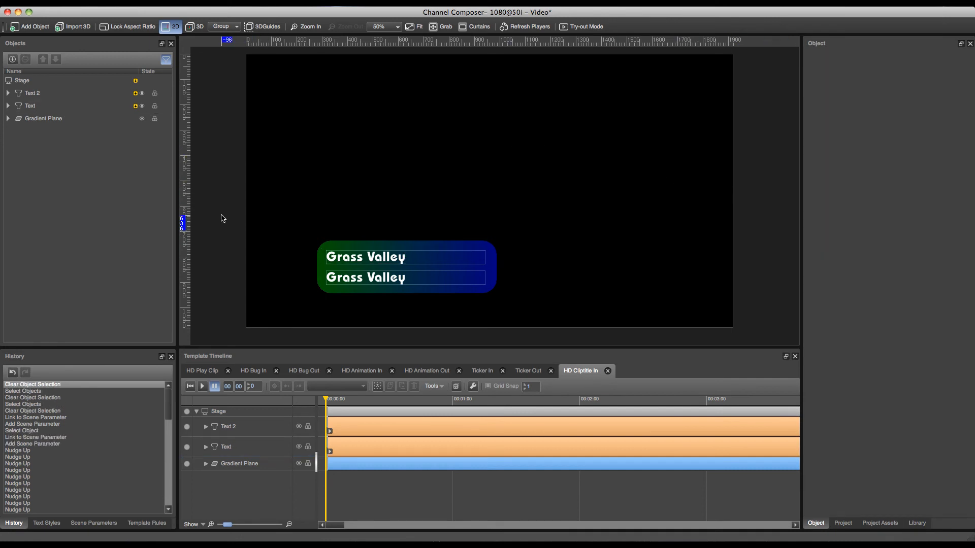
- Group both texts with the gradient plane and insert a keyframe for the group at 1 second
{"action": "left_click_drag", "start_coordinate": [218, 213], "coordinate": [591, 314]}
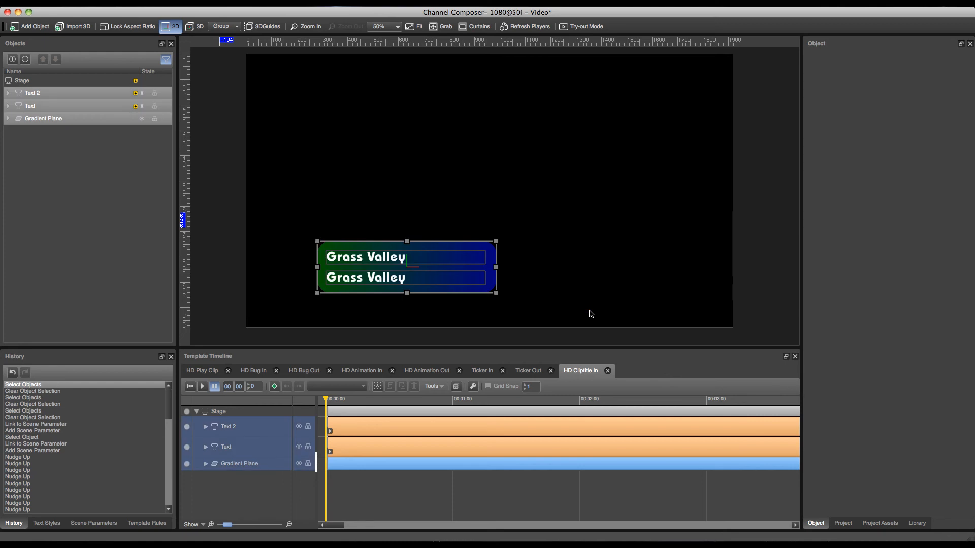
{"action": "key", "text": "super+g"}
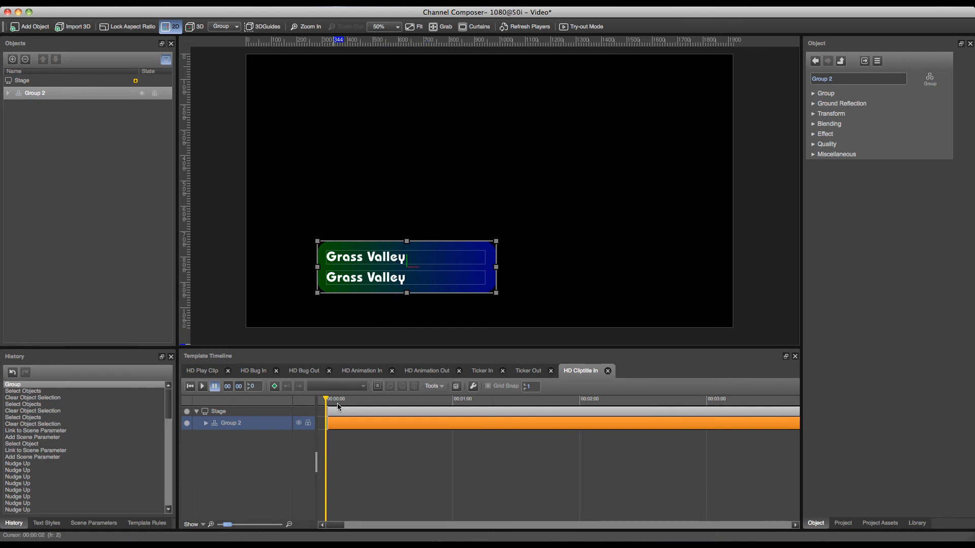
{"action": "left_click_drag", "start_coordinate": [324, 399], "coordinate": [450, 415]}
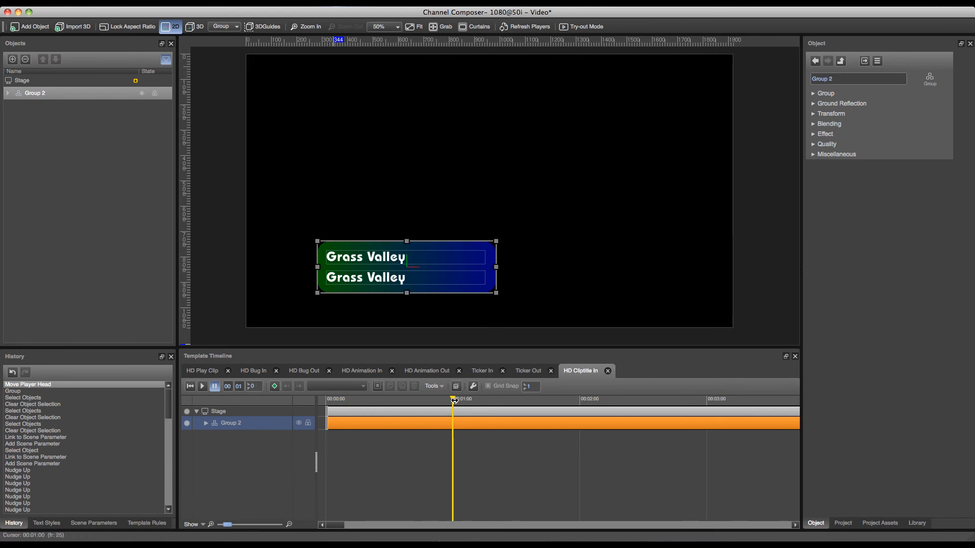
{"action": "left_click", "coordinate": [275, 386]}
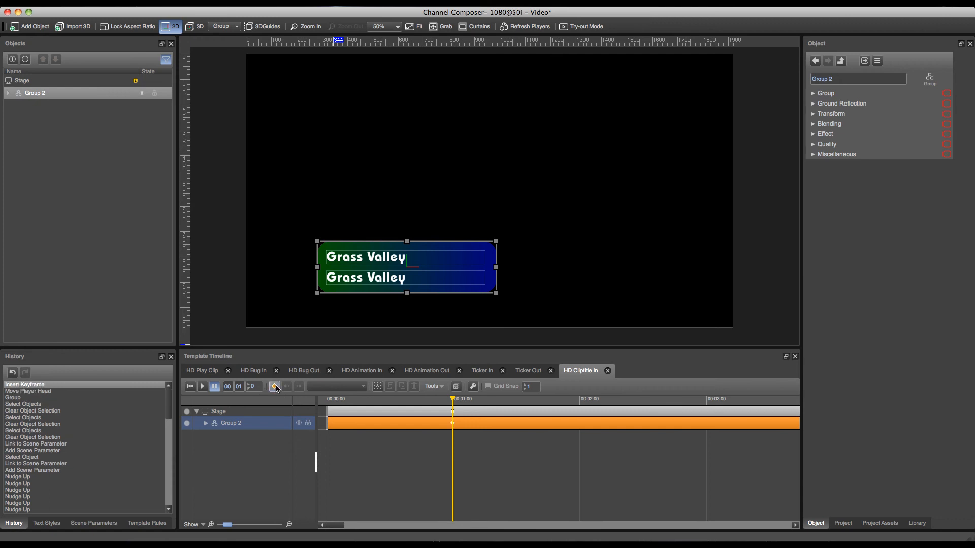
- At the start of the timeline, move the group horizontally off the stage's left edge and insert a keyframe there
{"action": "left_click_drag", "start_coordinate": [451, 399], "coordinate": [325, 401]}
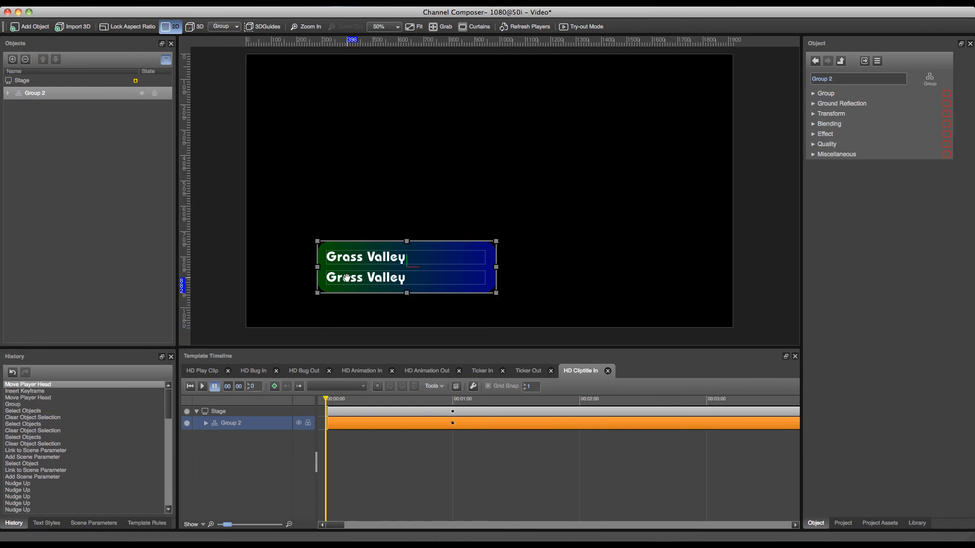
{"action": "key", "text": "Left"}
{"action": "key", "text": "Left"}
{"action": "key", "text": "Left"}
{"action": "key", "text": "Left"}
{"action": "key", "text": "Left"}
{"action": "key", "text": "Left"}
{"action": "key", "text": "Left"}
{"action": "key", "text": "Left"}
{"action": "key", "text": "Left"}
{"action": "key", "text": "Left"}
{"action": "key", "text": "Left"}
{"action": "key", "text": "Left"}
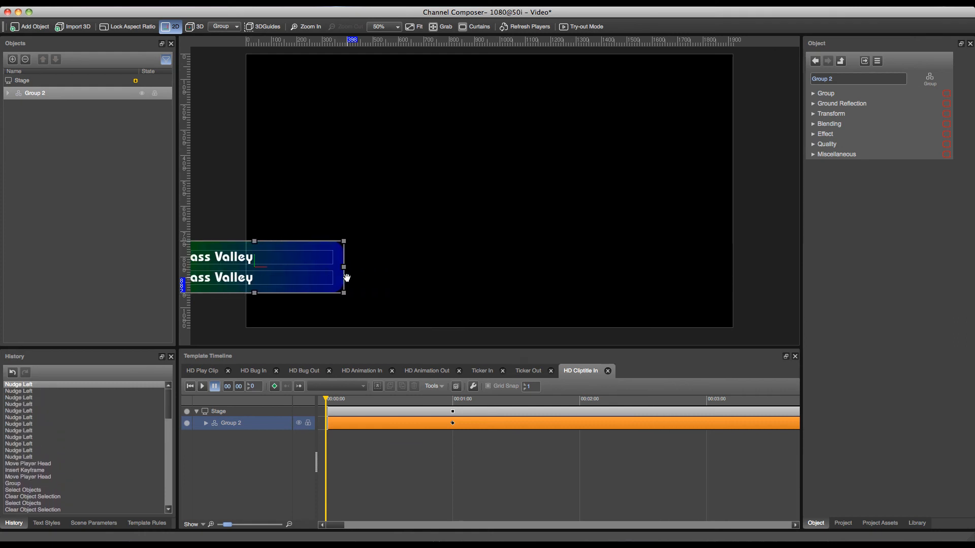
{"action": "key", "text": "Left"}
{"action": "key", "text": "Left"}
{"action": "key", "text": "Left"}
{"action": "key", "text": "Left"}
{"action": "key", "text": "Left"}
{"action": "key", "text": "Left"}
{"action": "key", "text": "Left"}
{"action": "key", "text": "Left"}
{"action": "key", "text": "Left"}
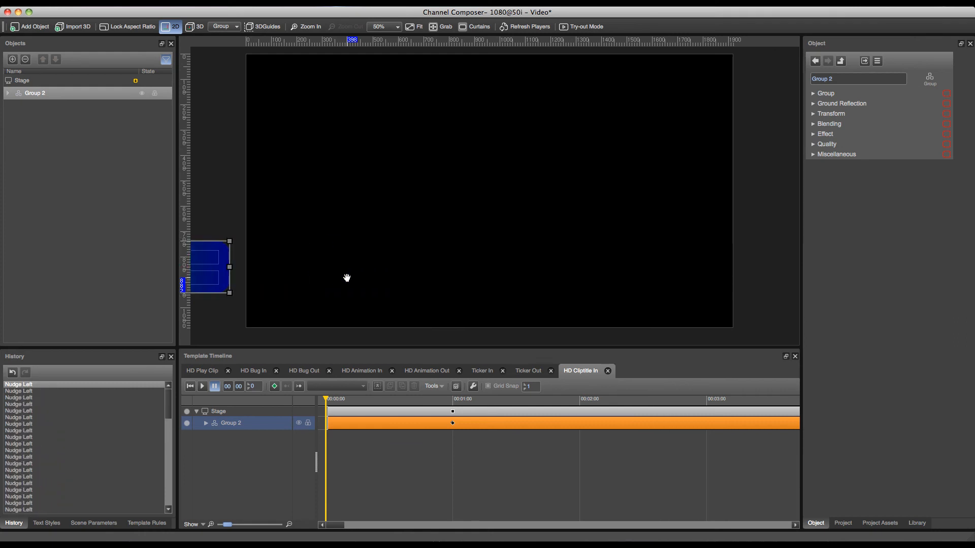
{"action": "left_click", "coordinate": [274, 386]}
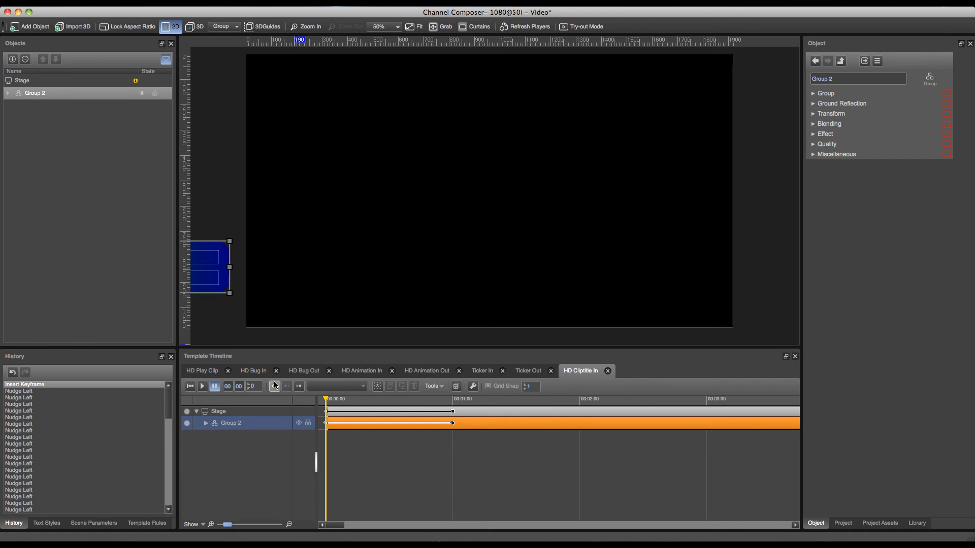
- Play the slide-in animation and return the playhead to the start
{"action": "left_click", "coordinate": [203, 386]}
{"action": "left_click", "coordinate": [213, 387]}
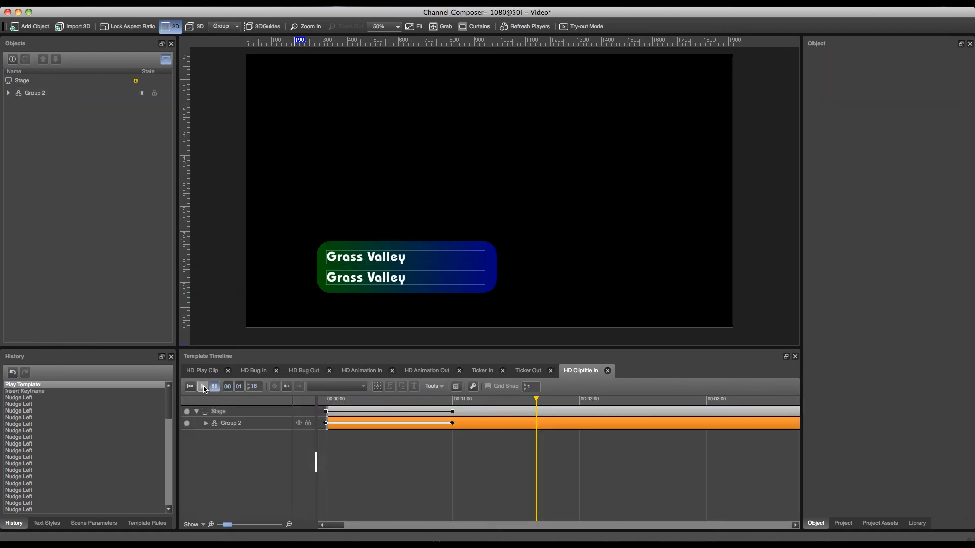
{"action": "left_click", "coordinate": [191, 387]}
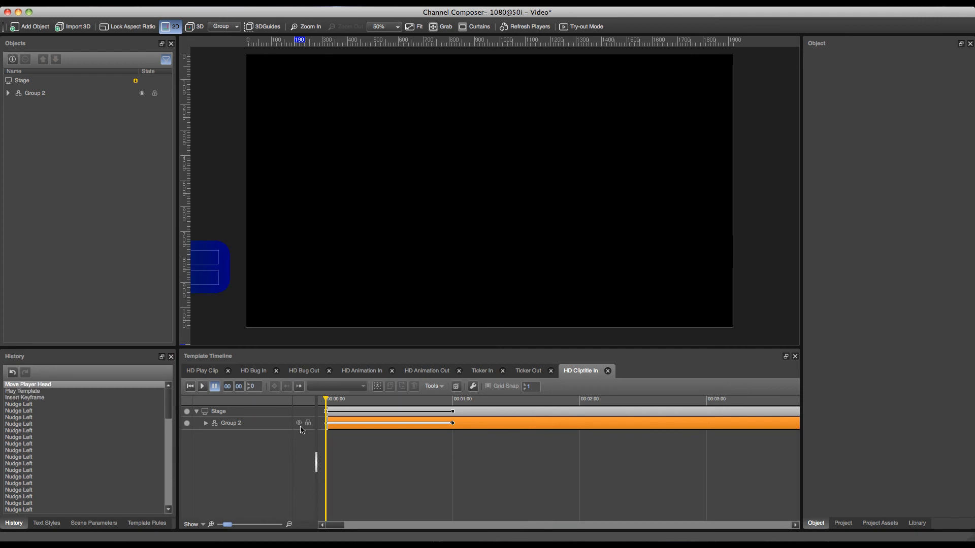
- Set the interpolation of the group's first keyframe to Ease Out and preview the animation
{"action": "left_click", "coordinate": [326, 423]}
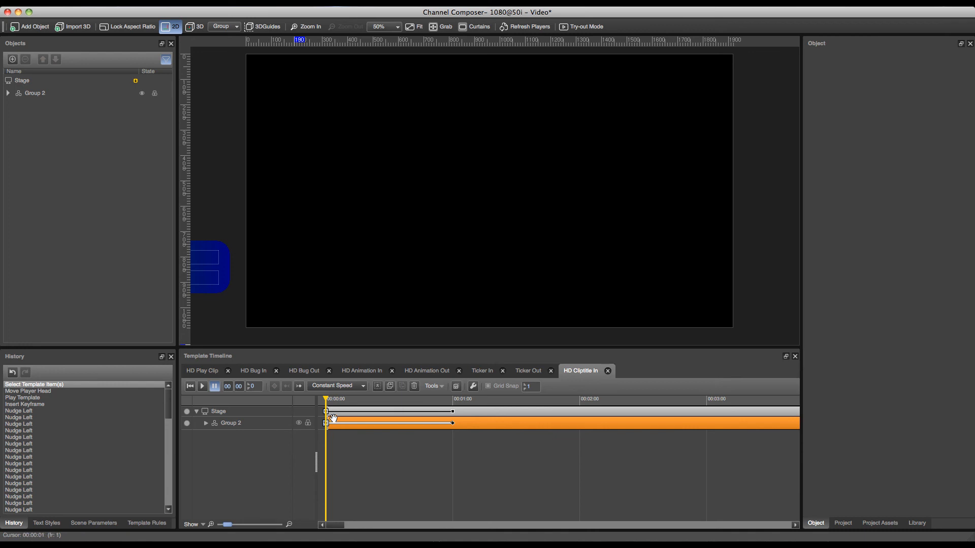
{"action": "left_click", "coordinate": [358, 389]}
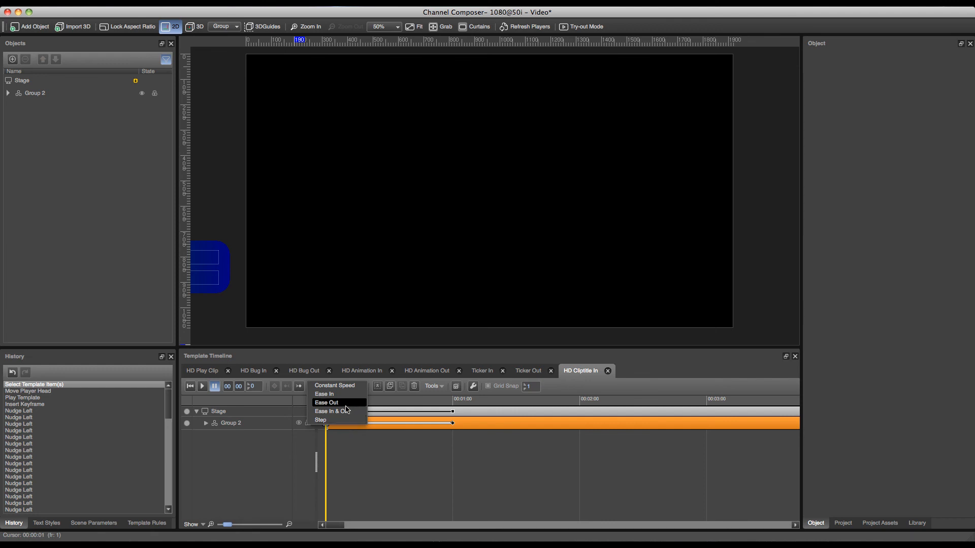
{"action": "left_click", "coordinate": [347, 407]}
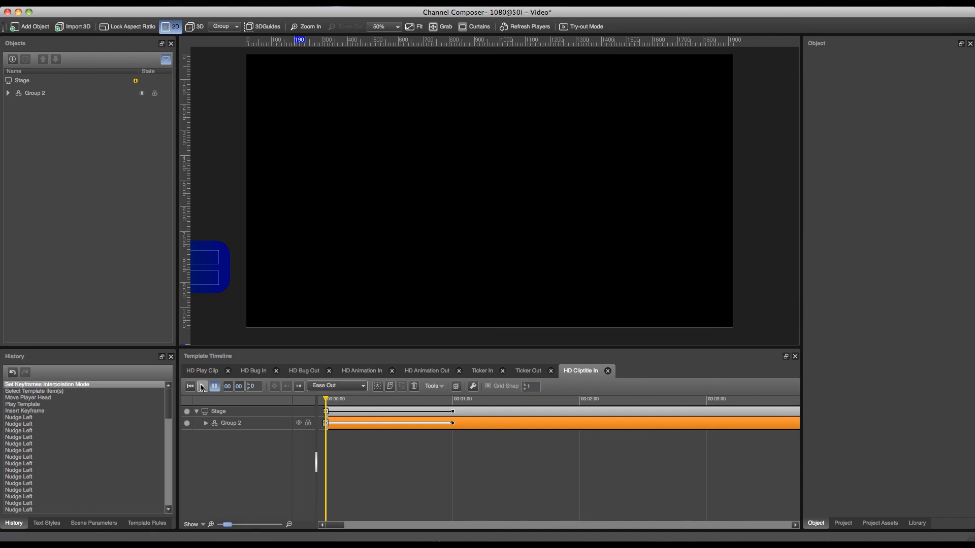
{"action": "left_click", "coordinate": [202, 388]}
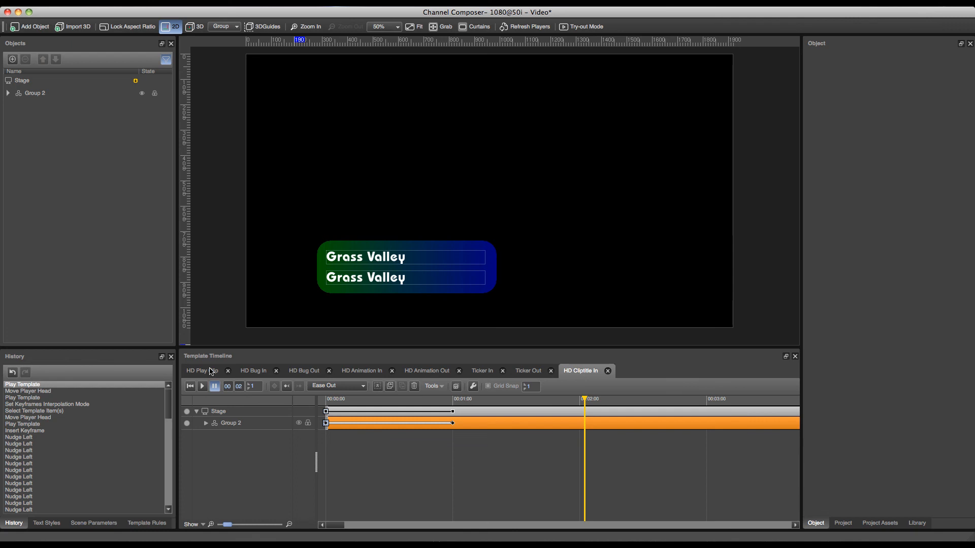
- Duplicate the HD Cliptitle In template and name the copy HD Cliptitle out
{"action": "left_click", "coordinate": [209, 371]}
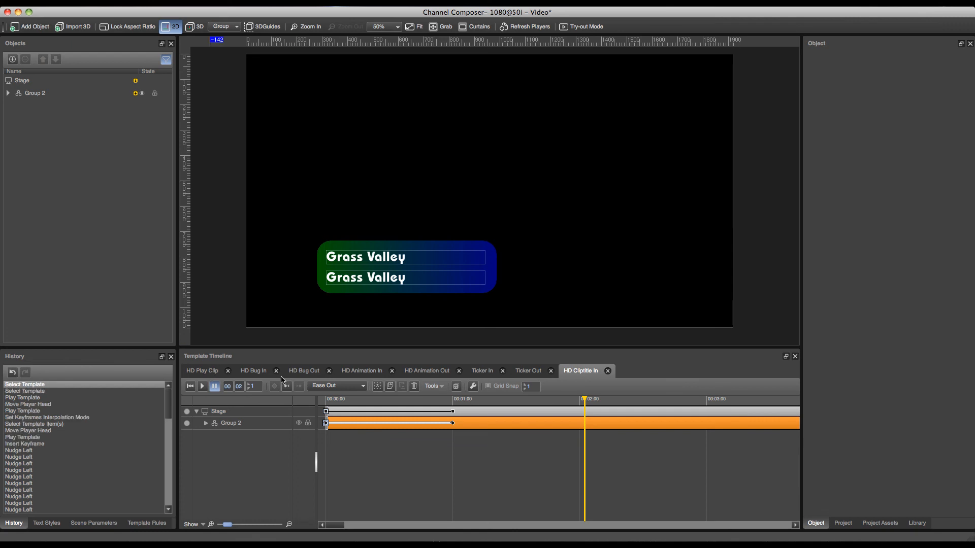
{"action": "left_click", "coordinate": [456, 387]}
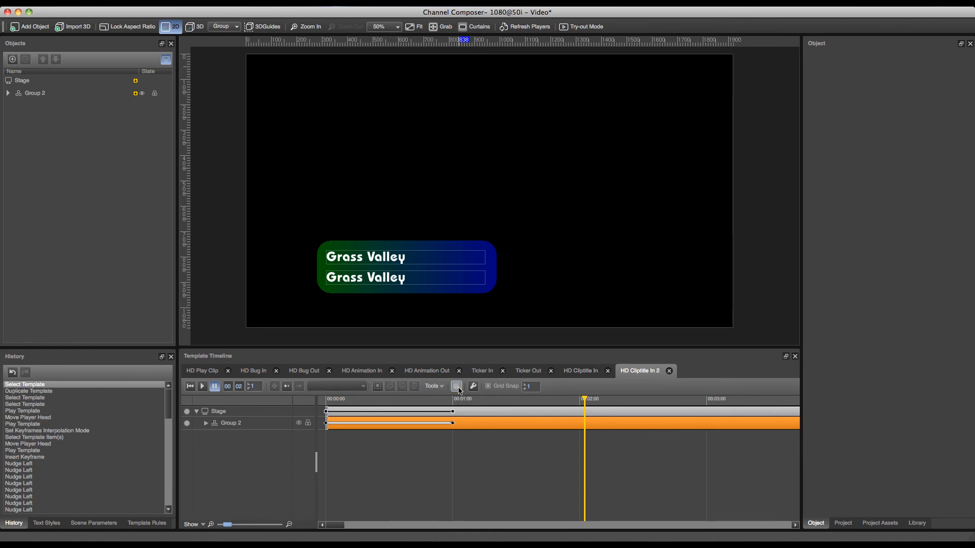
{"action": "double_click", "coordinate": [654, 370]}
{"action": "key", "text": "Right"}
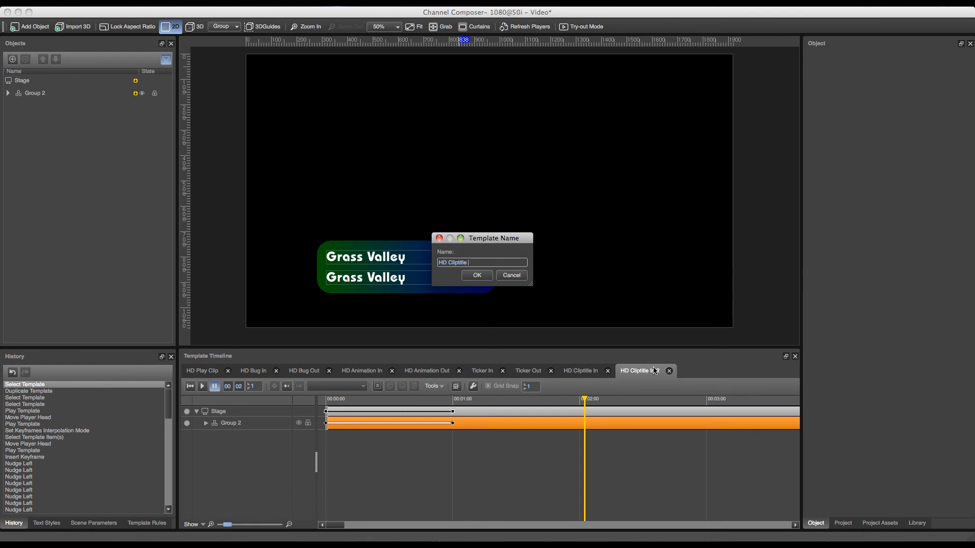
{"action": "type", "text": "out"}
{"action": "key", "text": "Return"}
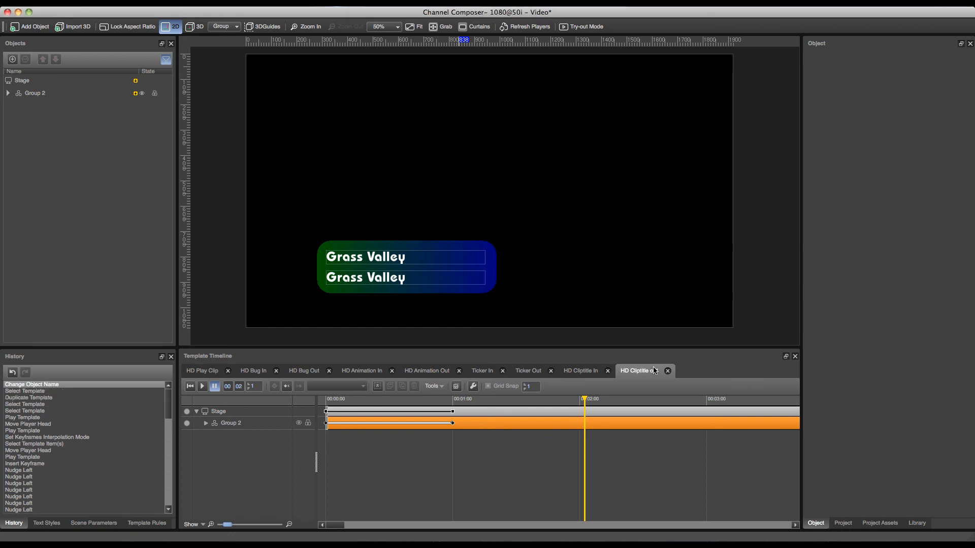
- Reverse all keyframes in the HD Cliptitle out template and preview the slide-out animation from the start
{"action": "left_click", "coordinate": [378, 387]}
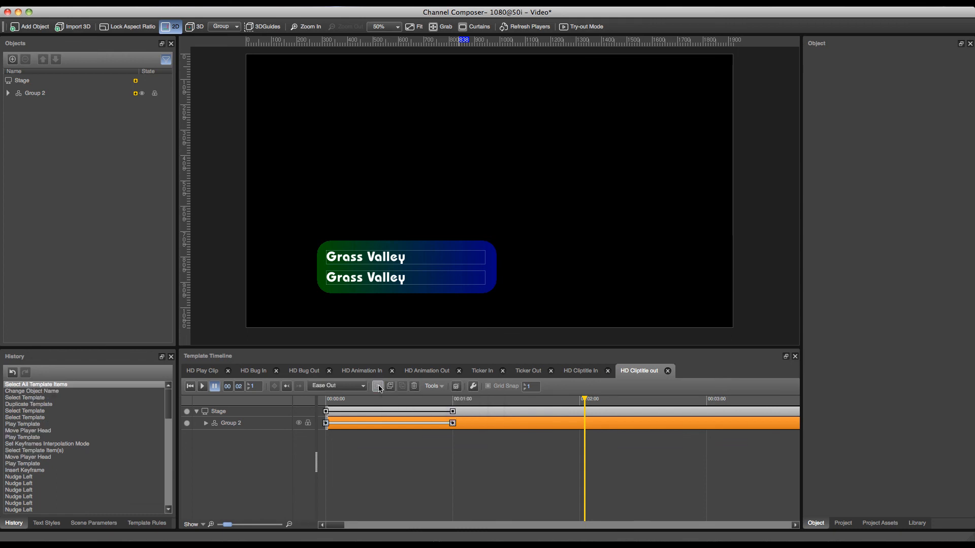
{"action": "left_click", "coordinate": [433, 386]}
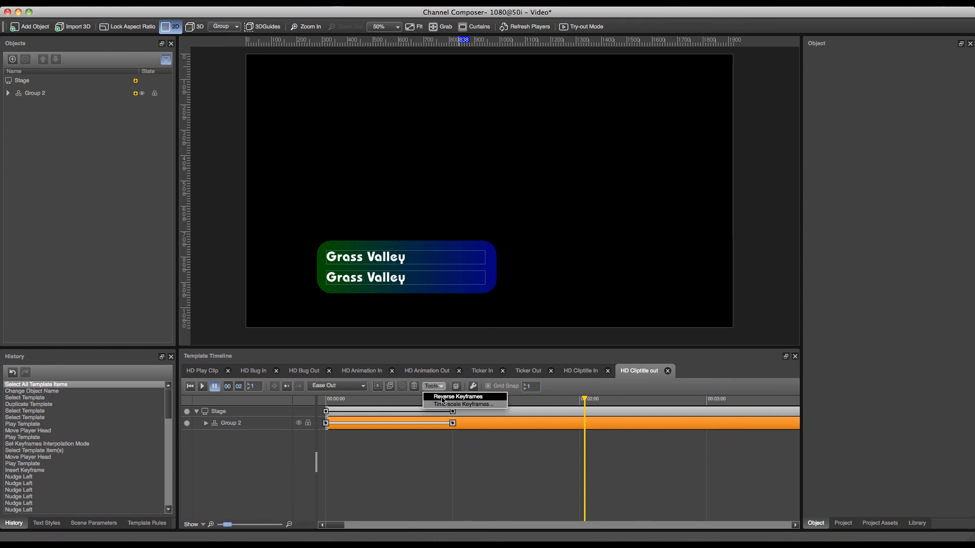
{"action": "left_click", "coordinate": [441, 398]}
{"action": "left_click", "coordinate": [190, 386]}
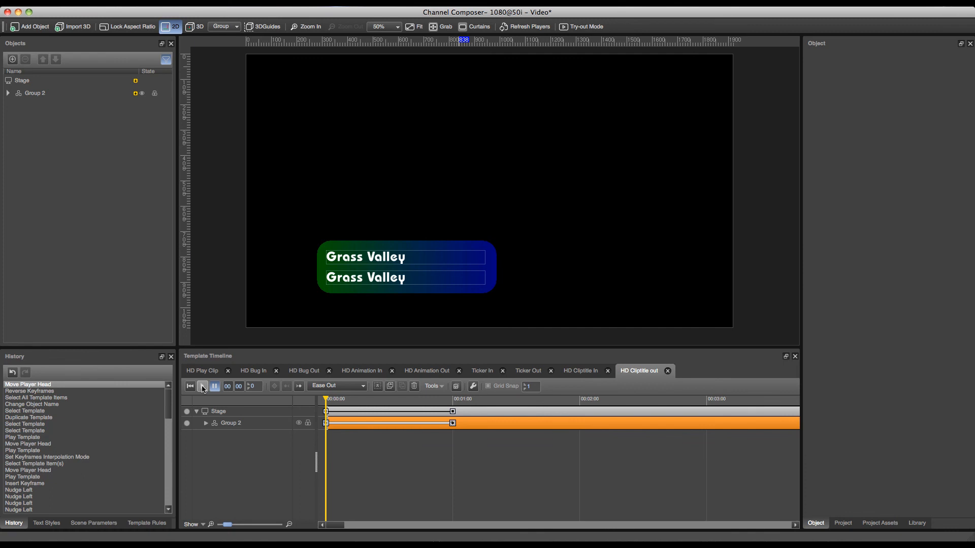
{"action": "left_click", "coordinate": [203, 386]}
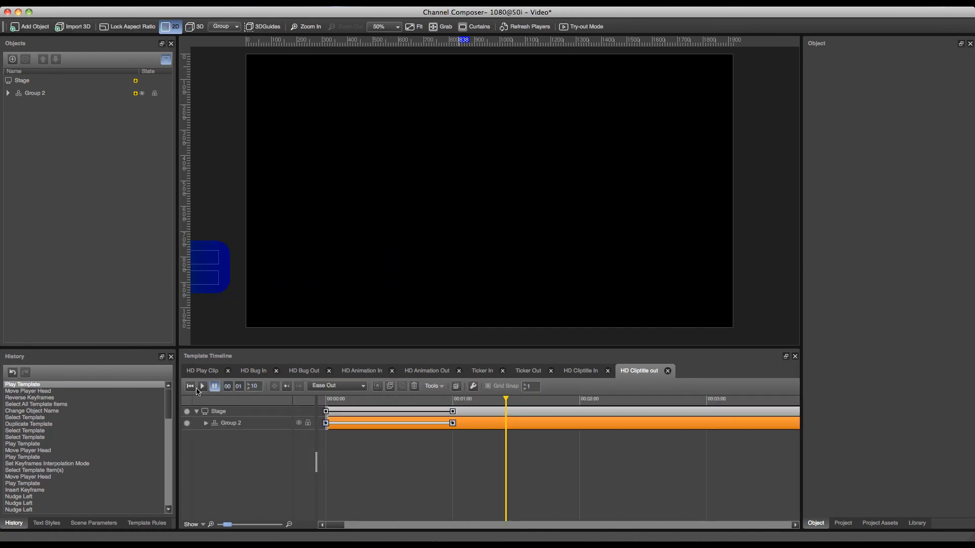
{"action": "left_click", "coordinate": [192, 388]}
{"action": "left_click", "coordinate": [203, 386]}
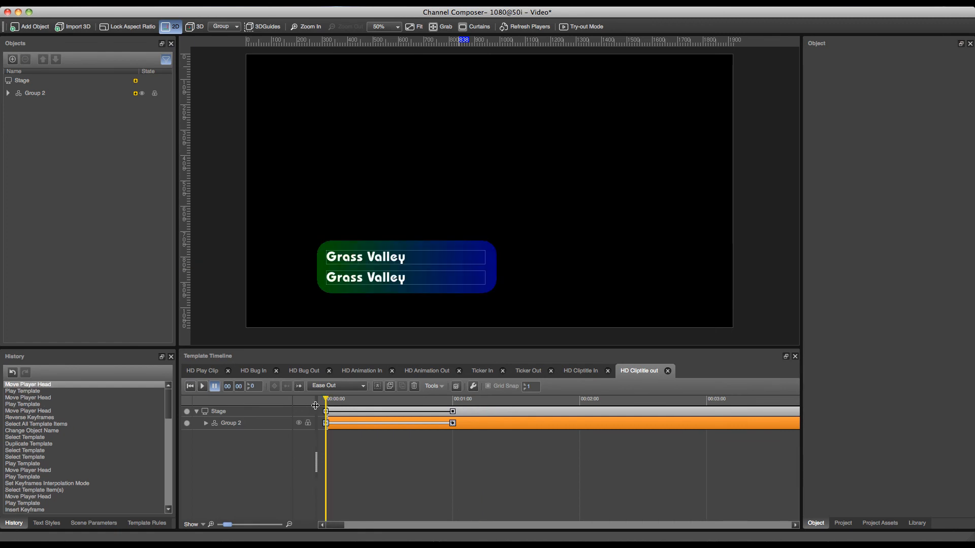
- Set the interpolation of the first HD Cliptitle out keyframe to Ease In and play the animation
{"action": "left_click", "coordinate": [337, 443]}
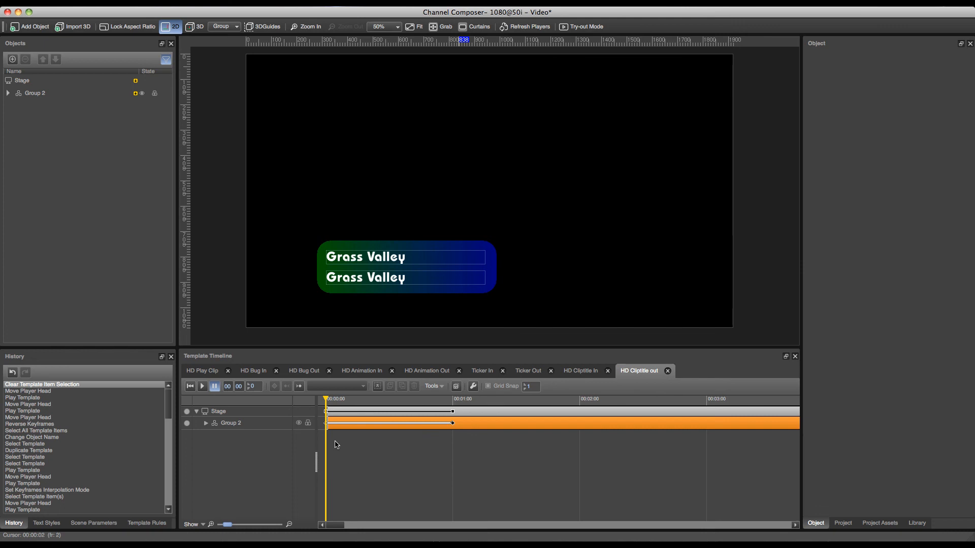
{"action": "left_click", "coordinate": [452, 423]}
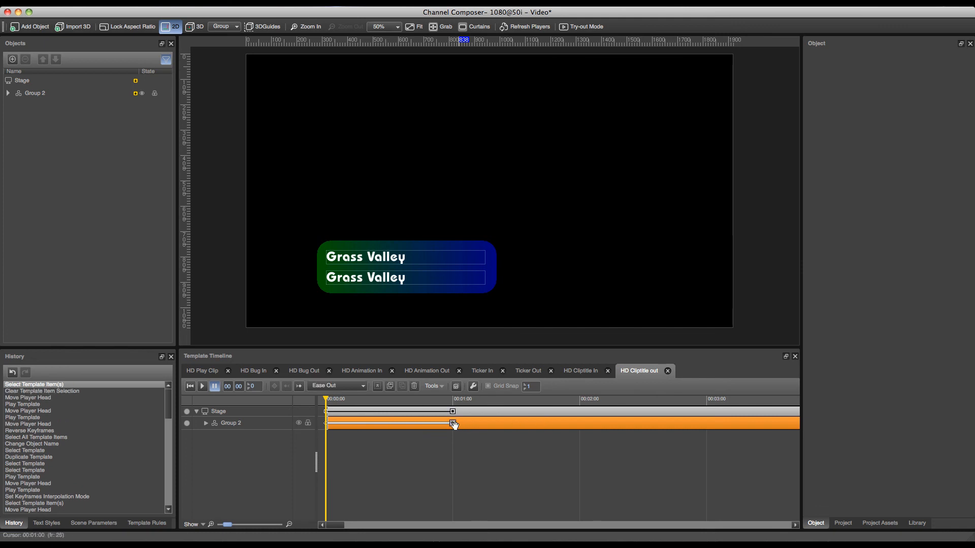
{"action": "left_click", "coordinate": [326, 423]}
{"action": "left_click", "coordinate": [336, 387]}
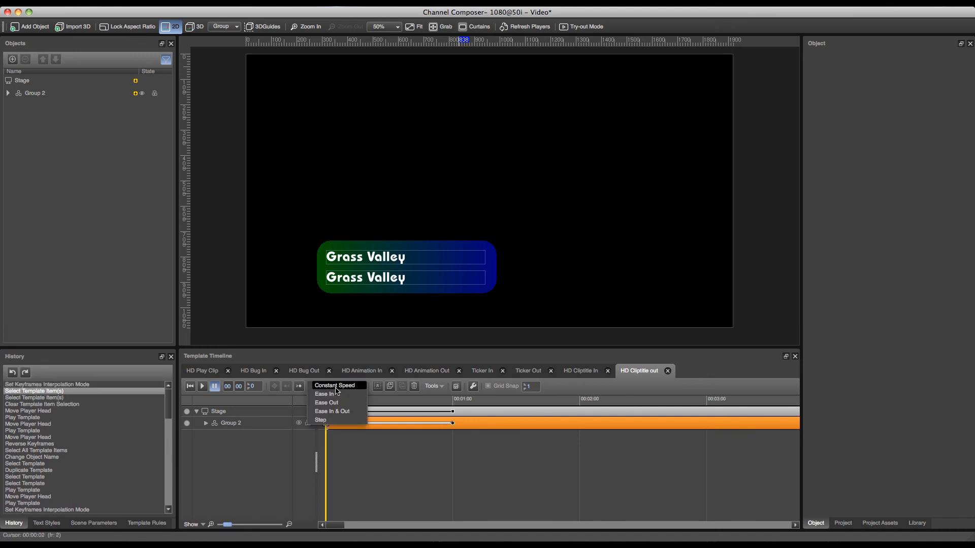
{"action": "left_click", "coordinate": [339, 396]}
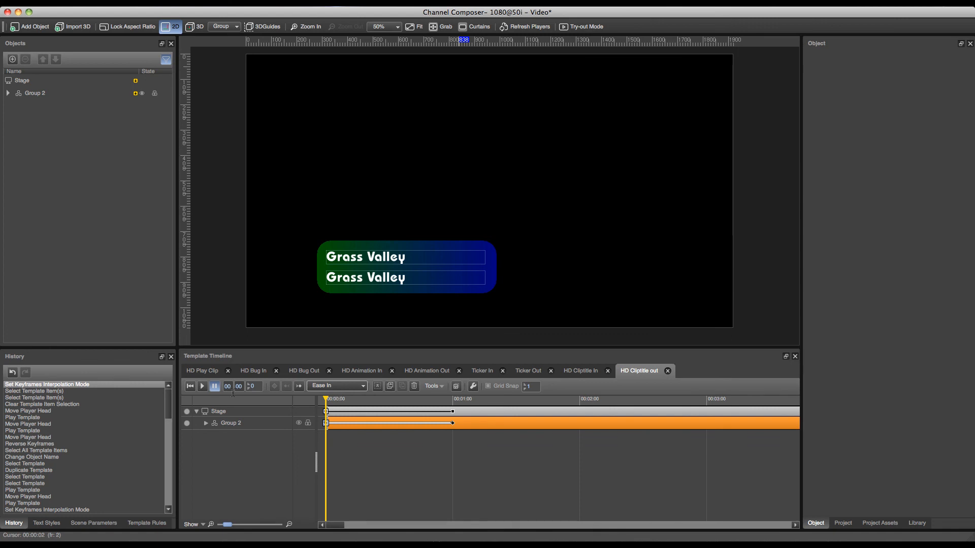
{"action": "left_click", "coordinate": [202, 387]}
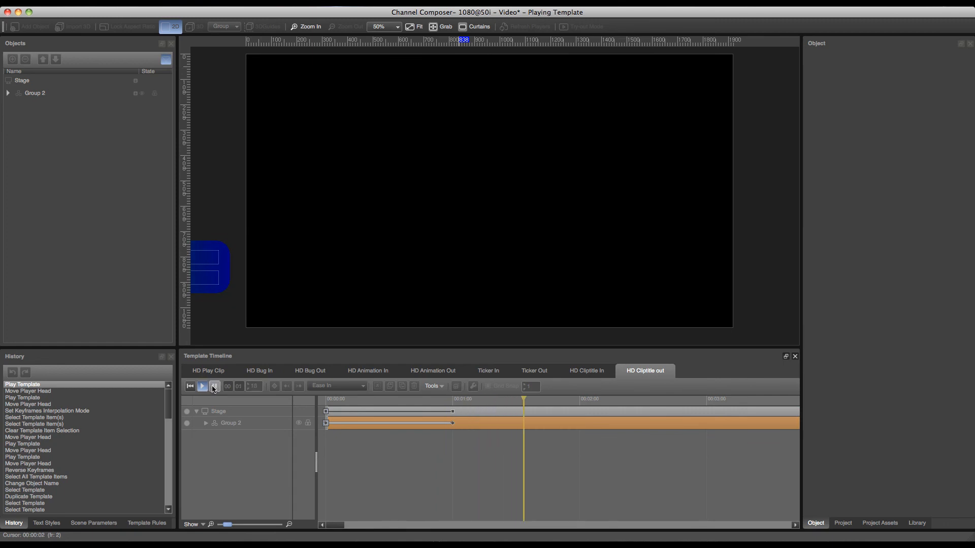